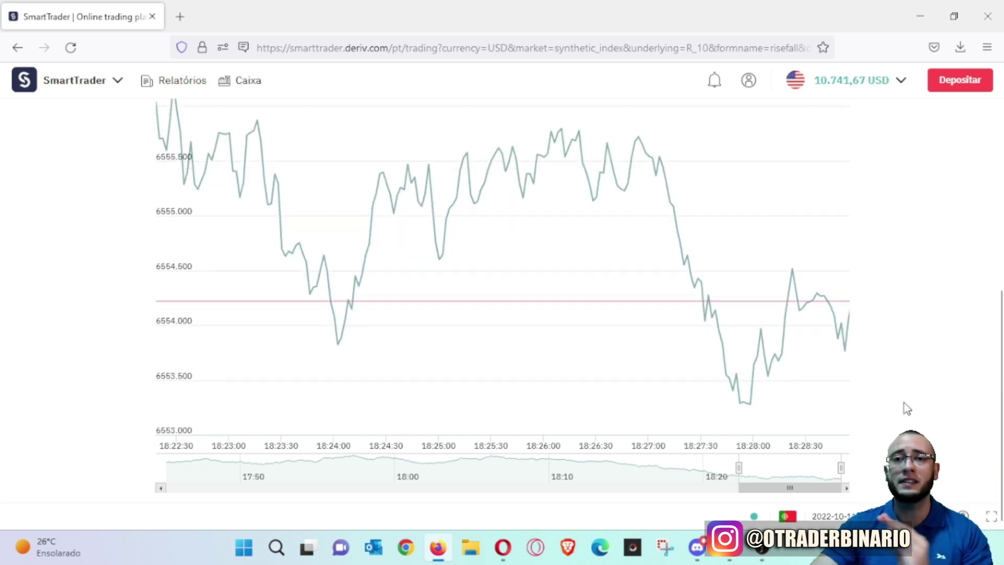
Switch the synthetic index market to Índice Volatility 25 and examine its tick chart for the price trend.
{"action": "scroll", "coordinate": [905, 403], "scroll_direction": "up", "scroll_amount": 6}
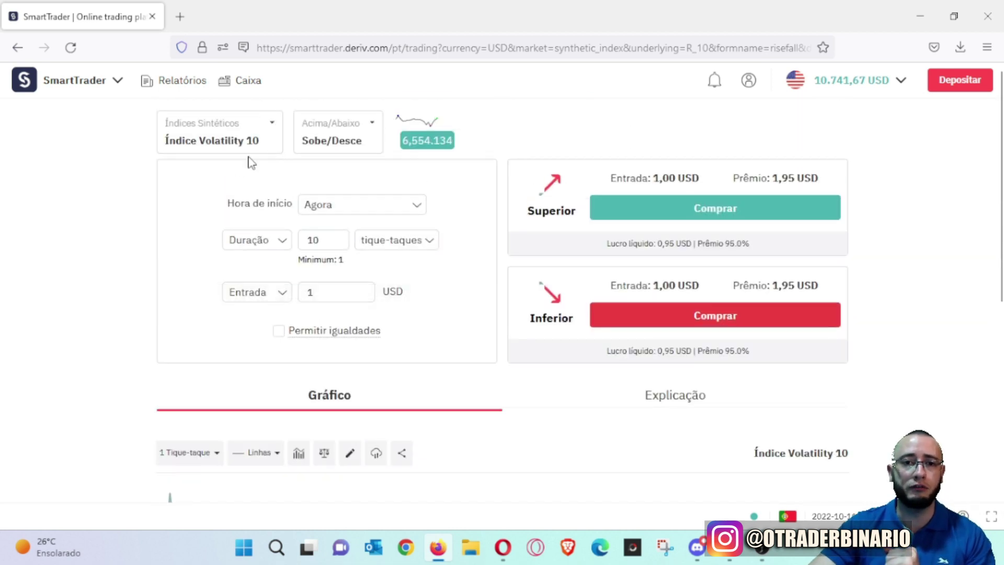
{"action": "left_click", "coordinate": [253, 147]}
{"action": "left_click", "coordinate": [470, 251]}
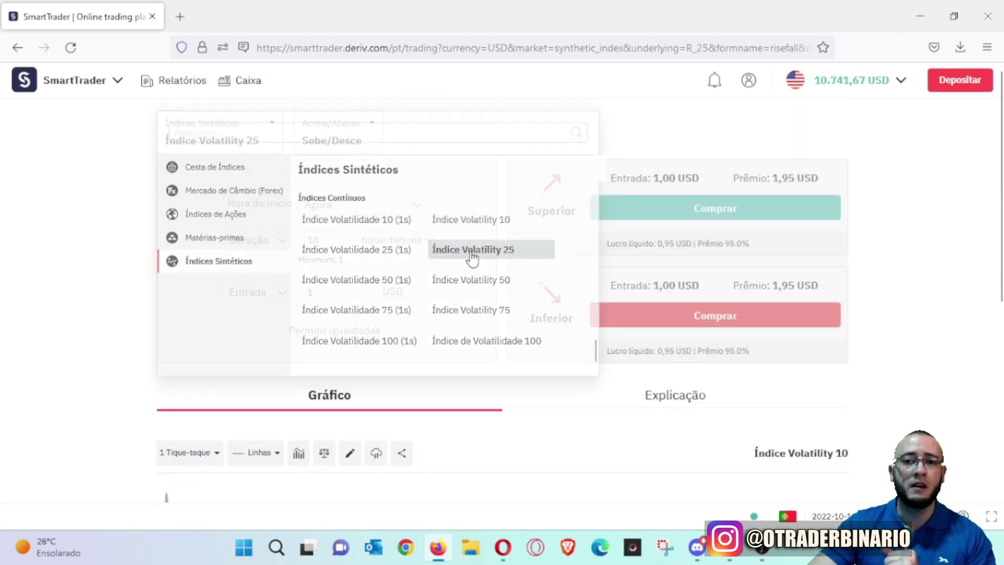
{"action": "scroll", "coordinate": [121, 250], "scroll_direction": "down", "scroll_amount": 8}
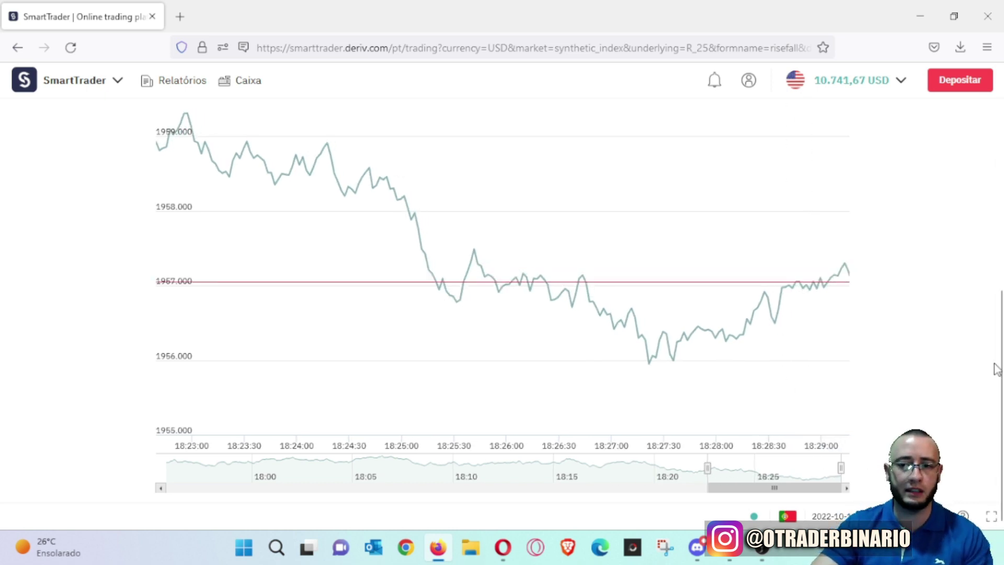
{"action": "scroll", "coordinate": [967, 372], "scroll_direction": "up", "scroll_amount": 5}
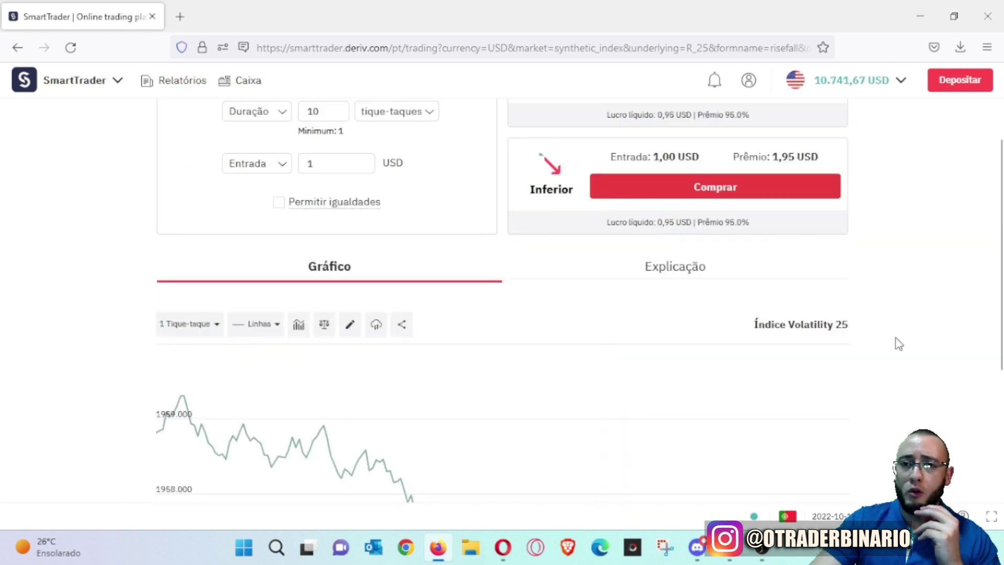
{"action": "scroll", "coordinate": [894, 343], "scroll_direction": "up", "scroll_amount": 3}
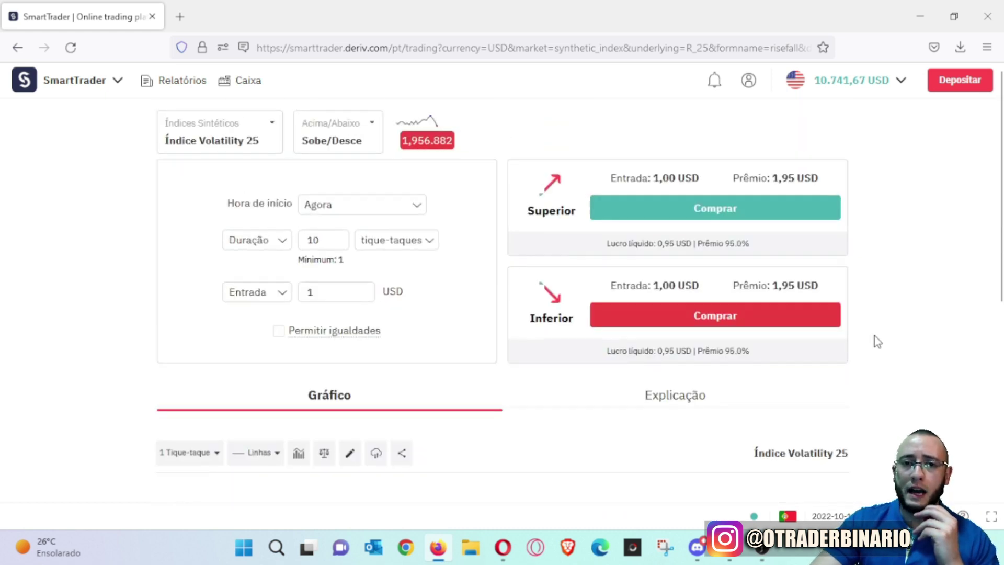
Set the contract duration to 30 seconds and examine the Volatility 25 chart for an entry.
{"action": "left_click", "coordinate": [389, 245]}
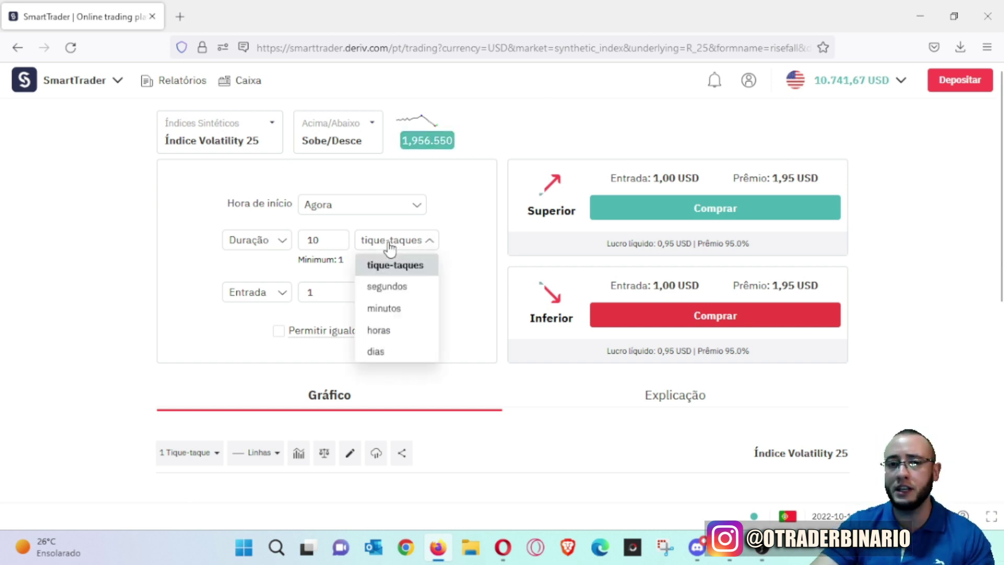
{"action": "left_click", "coordinate": [393, 285]}
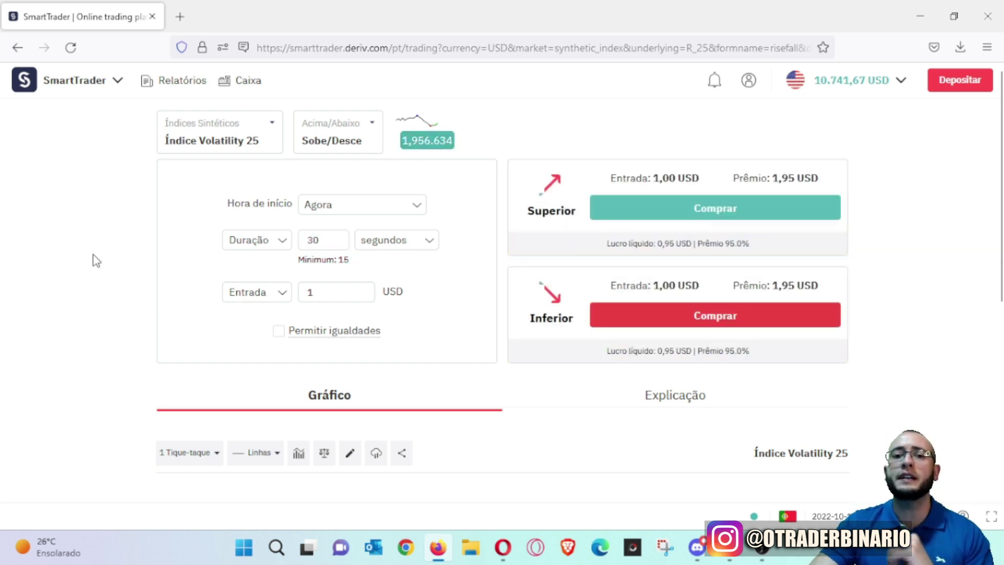
{"action": "scroll", "coordinate": [107, 319], "scroll_direction": "down", "scroll_amount": 2}
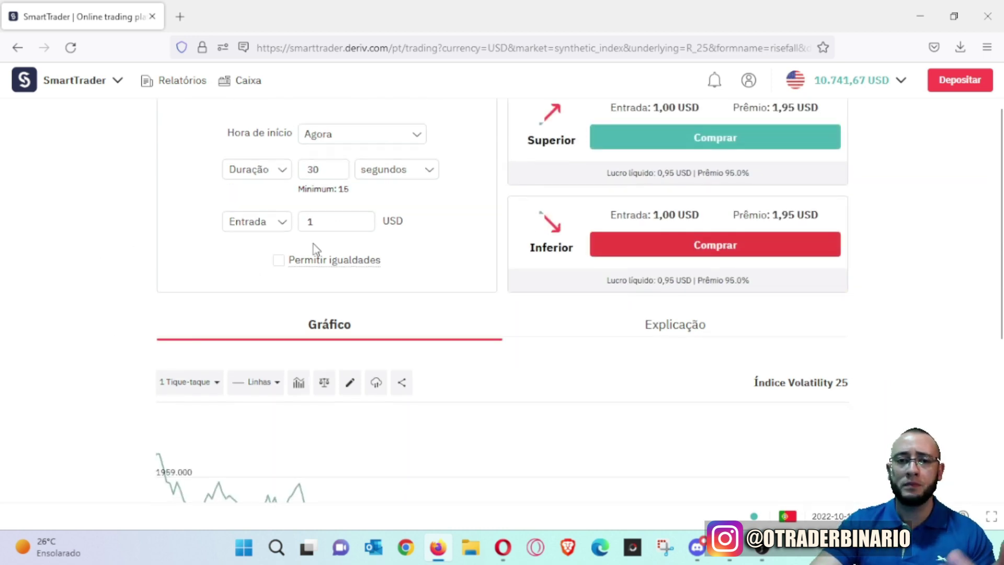
{"action": "scroll", "coordinate": [144, 314], "scroll_direction": "down", "scroll_amount": 5}
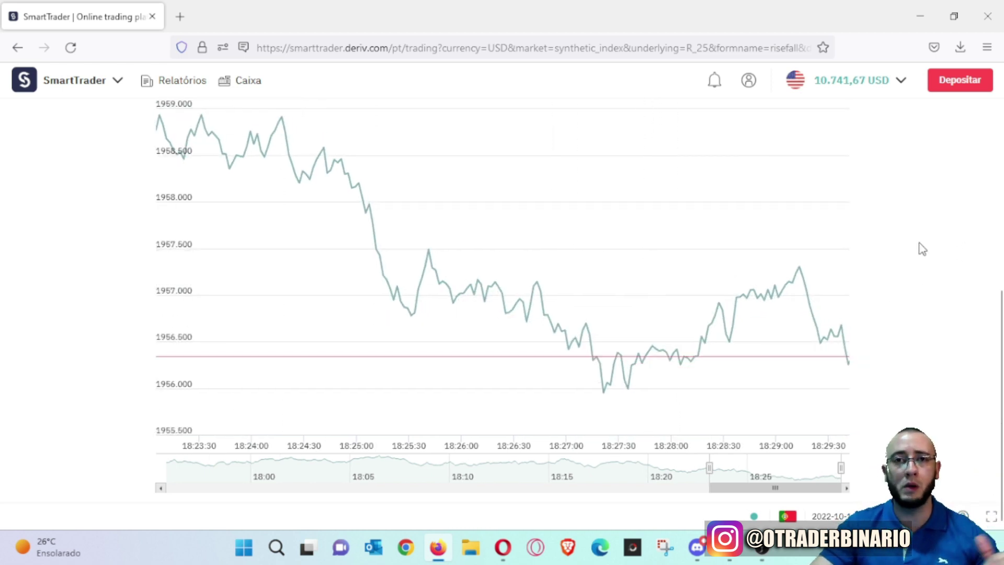
{"action": "scroll", "coordinate": [963, 297], "scroll_direction": "up", "scroll_amount": 5}
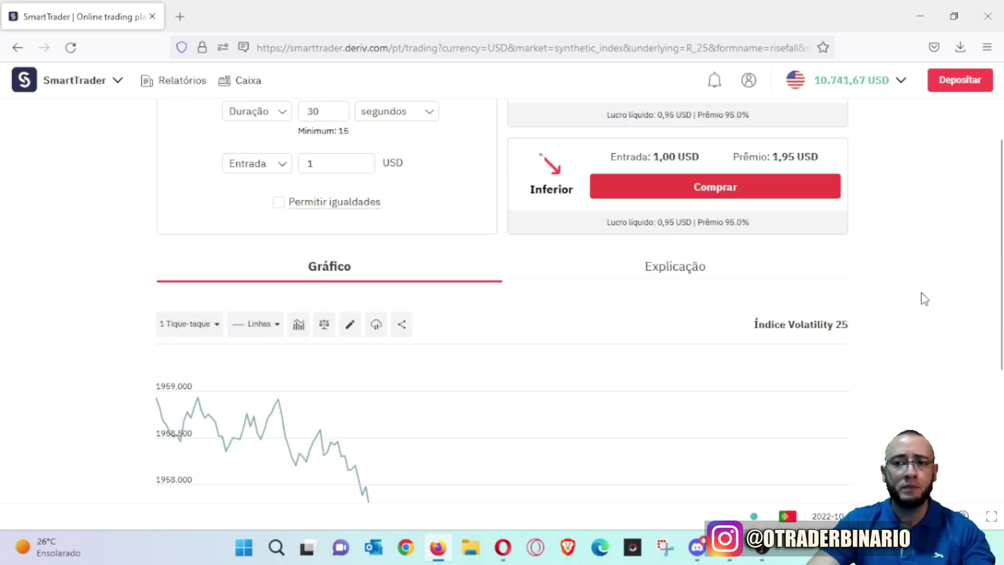
{"action": "scroll", "coordinate": [930, 319], "scroll_direction": "down", "scroll_amount": 5}
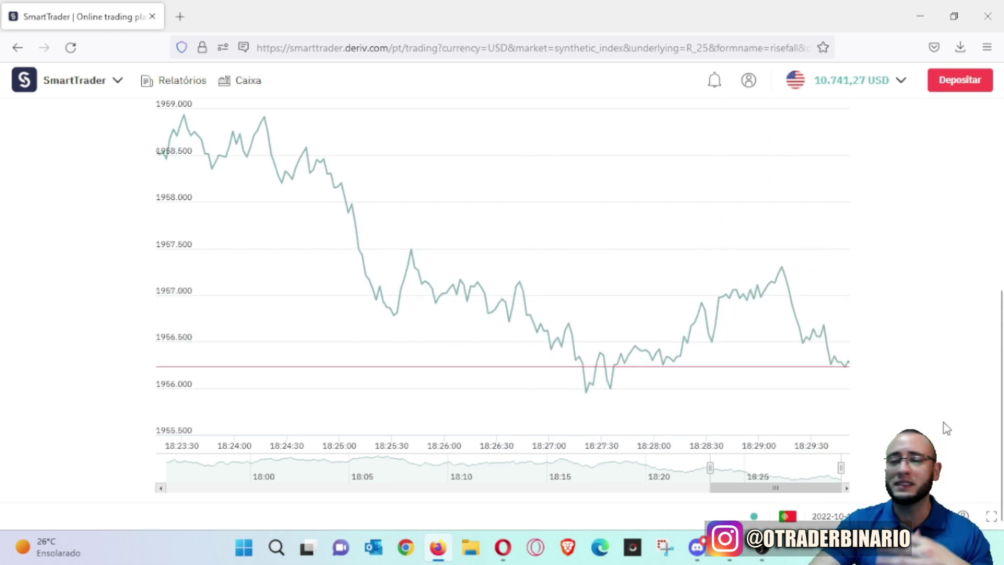
Switch the market to Índice Volatility 50 and examine its tick chart for a trend.
{"action": "scroll", "coordinate": [943, 425], "scroll_direction": "up", "scroll_amount": 6}
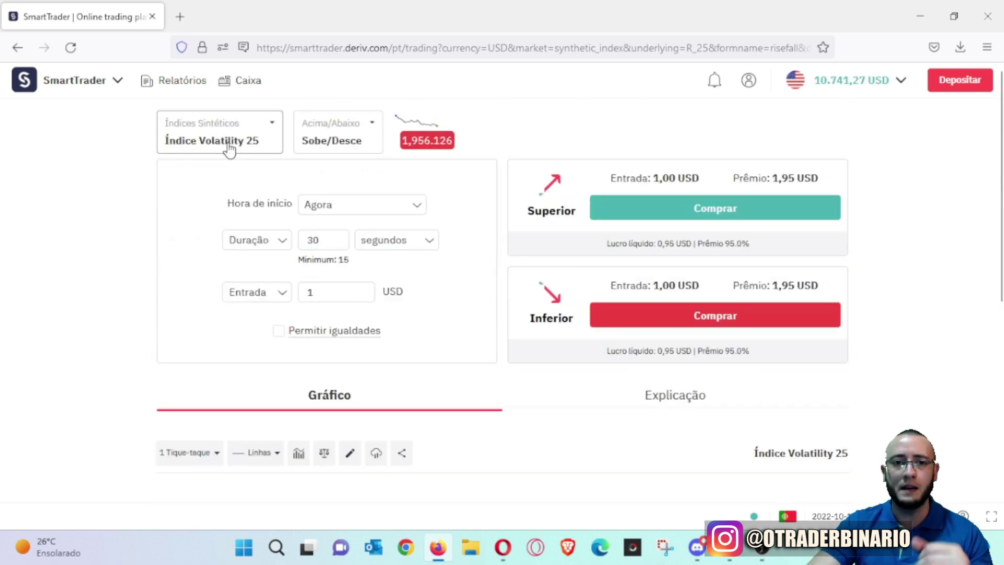
{"action": "left_click", "coordinate": [229, 149]}
{"action": "left_click", "coordinate": [477, 249]}
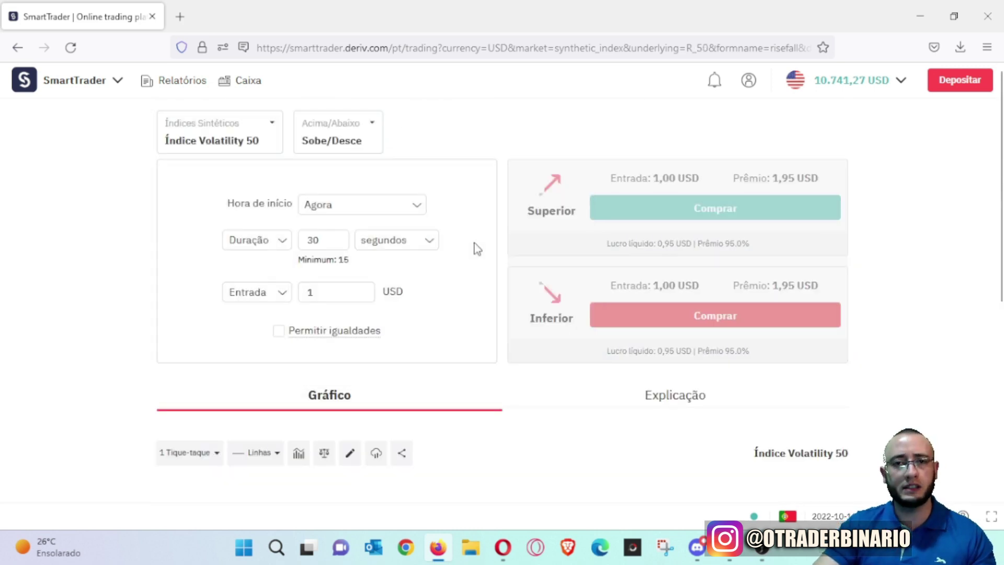
{"action": "scroll", "coordinate": [9, 235], "scroll_direction": "down", "scroll_amount": 1}
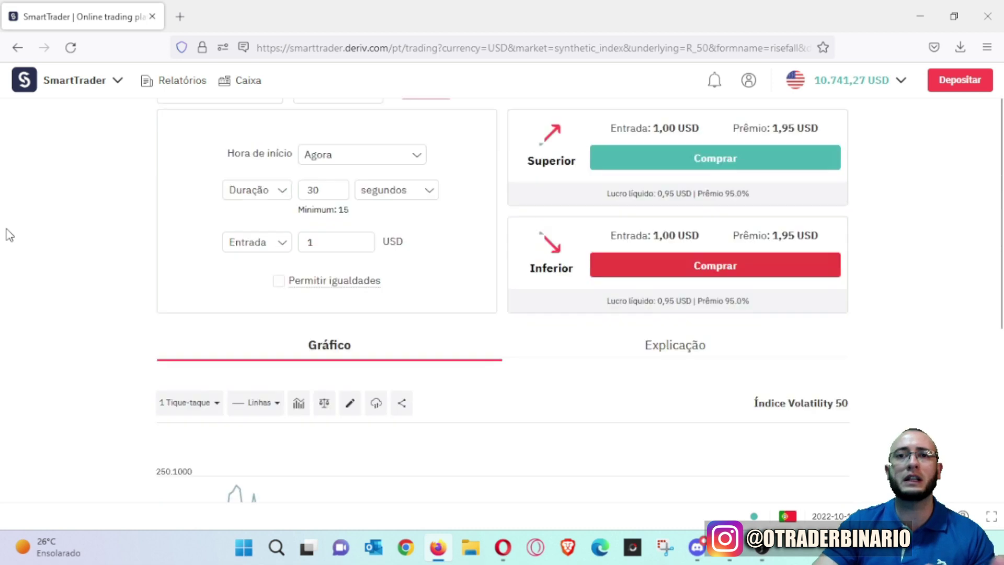
{"action": "scroll", "coordinate": [13, 238], "scroll_direction": "down", "scroll_amount": 6}
{"action": "scroll", "coordinate": [15, 237], "scroll_direction": "down", "scroll_amount": 1}
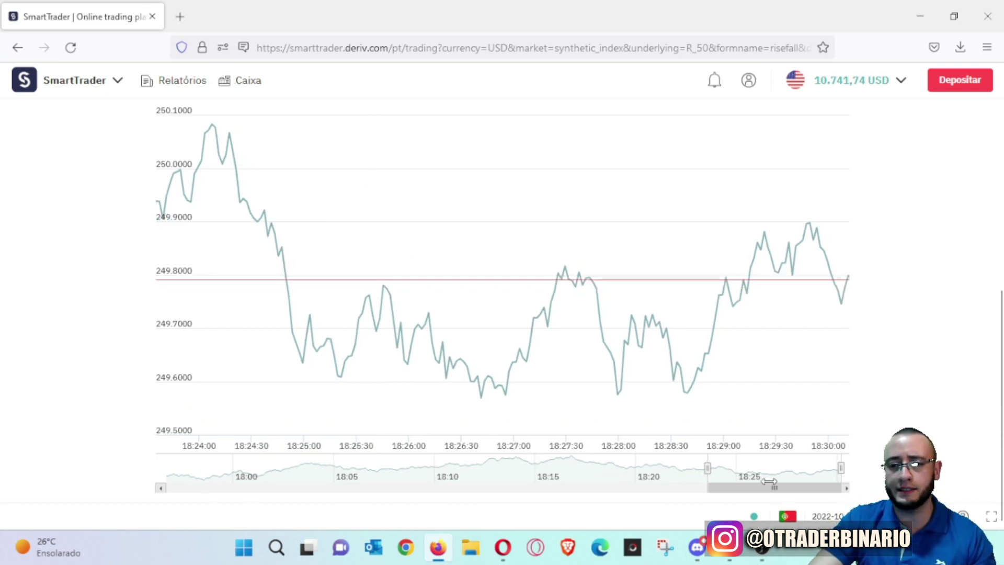
Switch the market to Índice Volatility 75 and examine its tick chart.
{"action": "scroll", "coordinate": [923, 366], "scroll_direction": "up", "scroll_amount": 5}
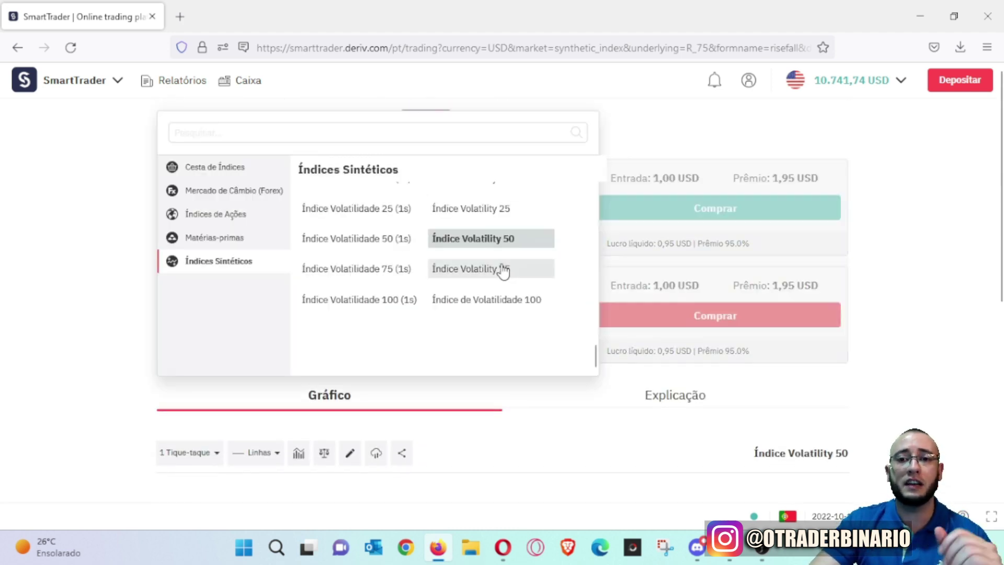
{"action": "left_click", "coordinate": [500, 268]}
{"action": "scroll", "coordinate": [920, 337], "scroll_direction": "down", "scroll_amount": 6}
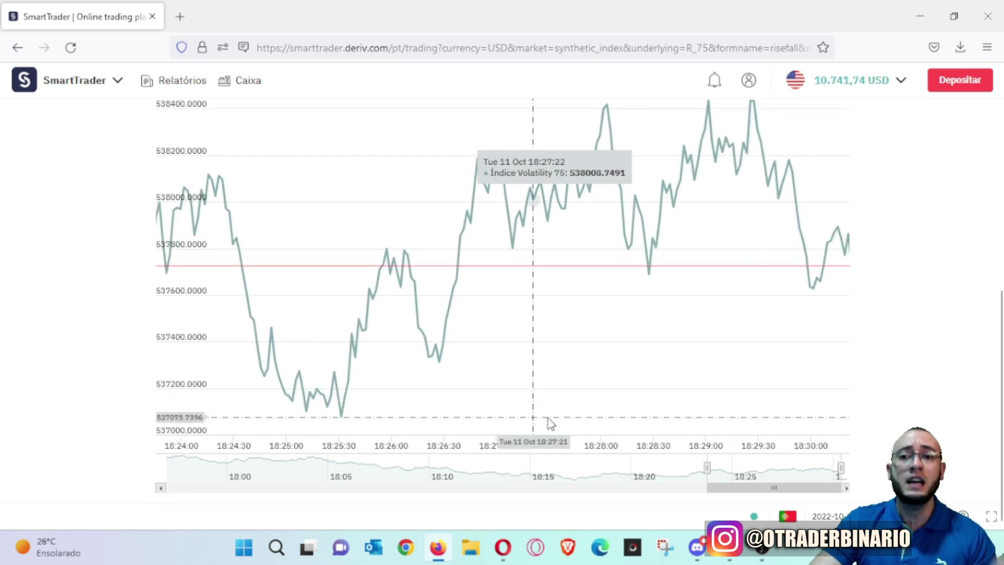
{"action": "scroll", "coordinate": [941, 348], "scroll_direction": "up", "scroll_amount": 3}
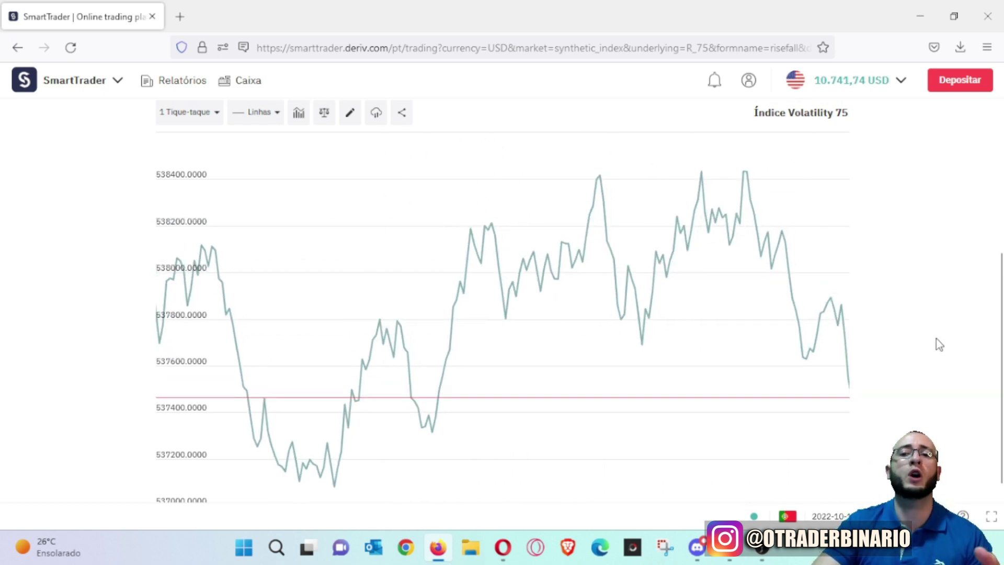
Select Índice Volatility 10 as the market and examine its tick chart for the direction of movement.
{"action": "scroll", "coordinate": [936, 340], "scroll_direction": "up", "scroll_amount": 3}
{"action": "scroll", "coordinate": [418, 314], "scroll_direction": "up", "scroll_amount": 3}
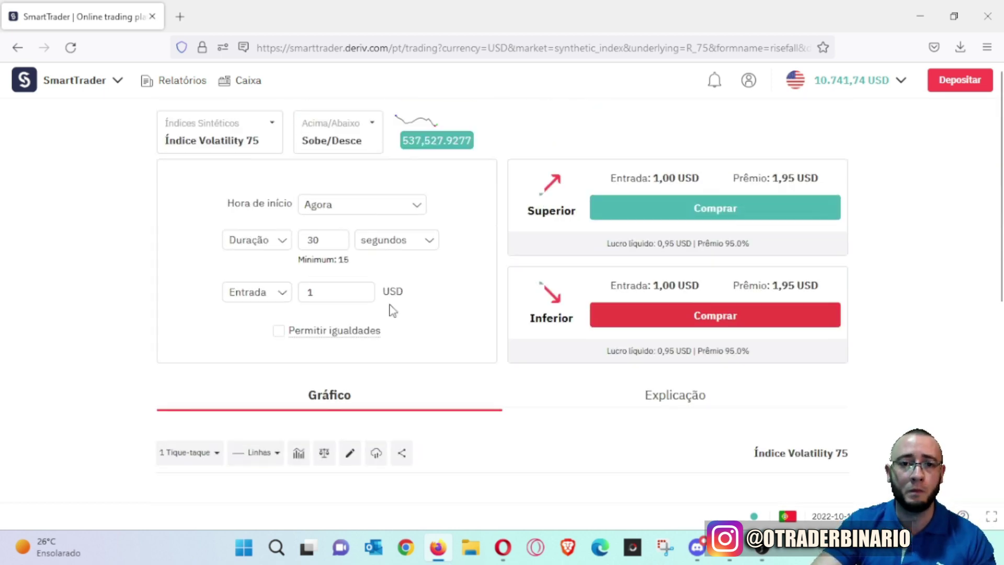
{"action": "left_click", "coordinate": [215, 140]}
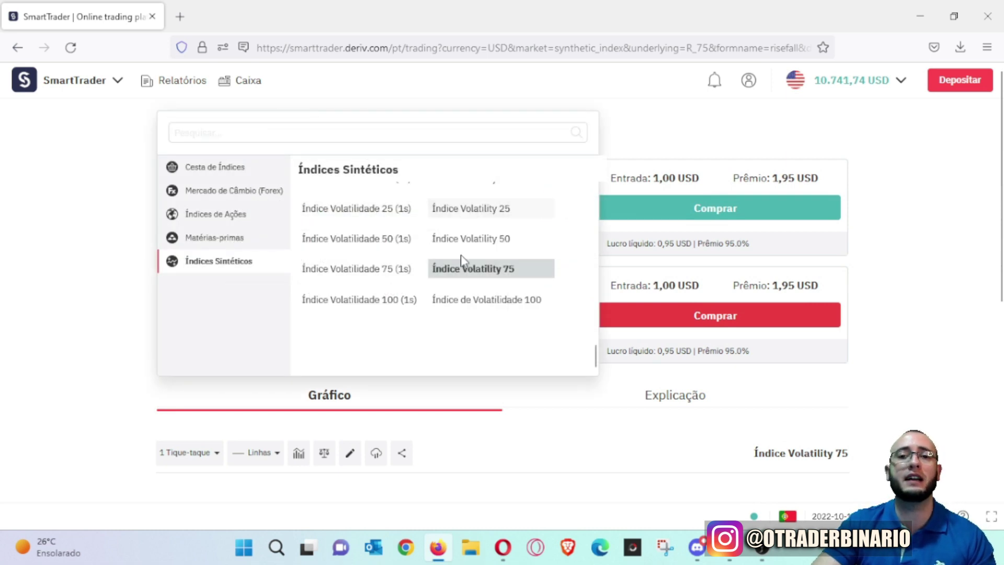
{"action": "scroll", "coordinate": [487, 273], "scroll_direction": "up", "scroll_amount": 3}
{"action": "left_click", "coordinate": [497, 347]}
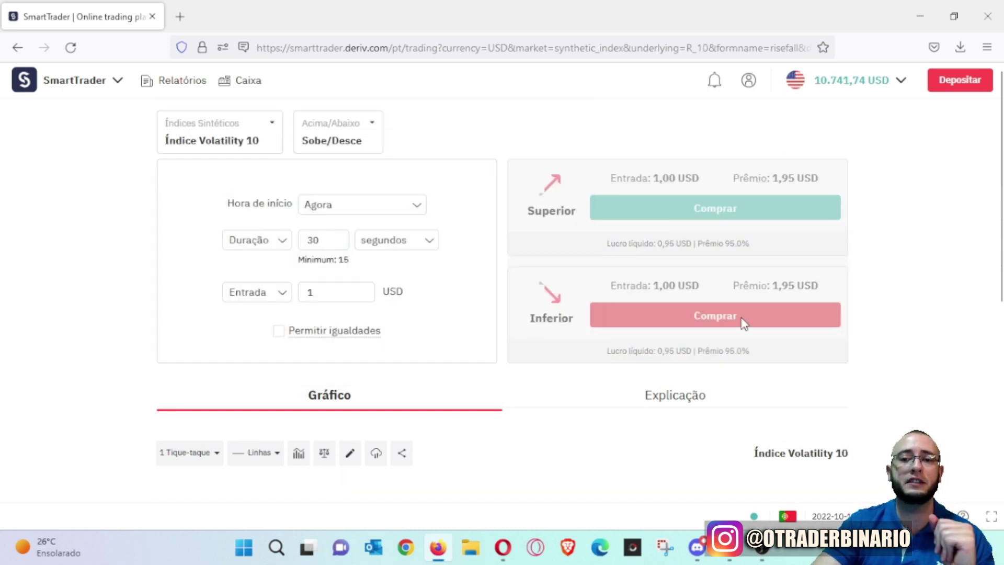
{"action": "scroll", "coordinate": [979, 347], "scroll_direction": "down", "scroll_amount": 5}
{"action": "scroll", "coordinate": [985, 350], "scroll_direction": "down", "scroll_amount": 1}
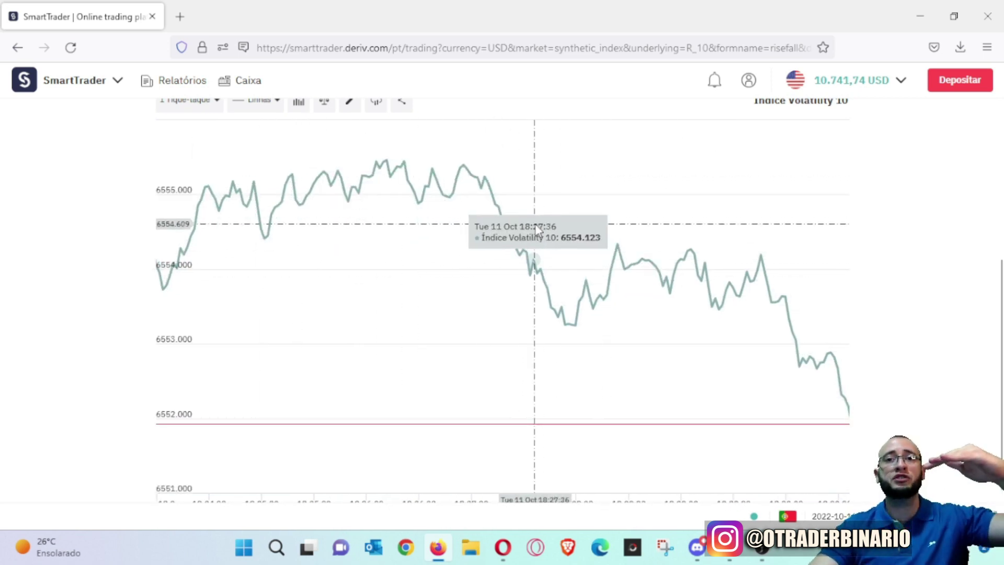
{"action": "scroll", "coordinate": [919, 243], "scroll_direction": "down", "scroll_amount": 1}
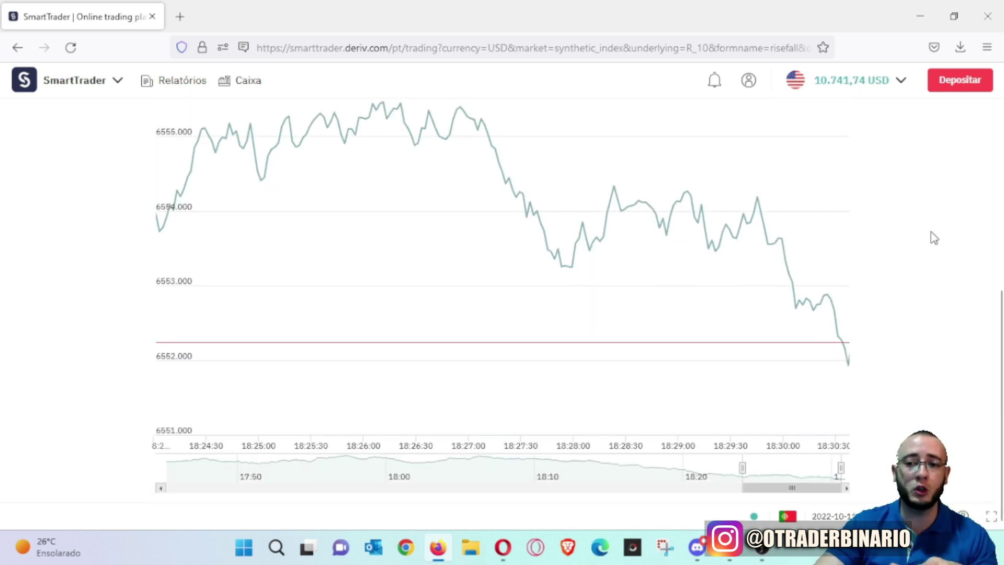
Buy an Inferior contract on Índice Volatility 10 with a 1 USD stake and 30-second duration, and watch the chart.
{"action": "scroll", "coordinate": [924, 251], "scroll_direction": "up", "scroll_amount": 5}
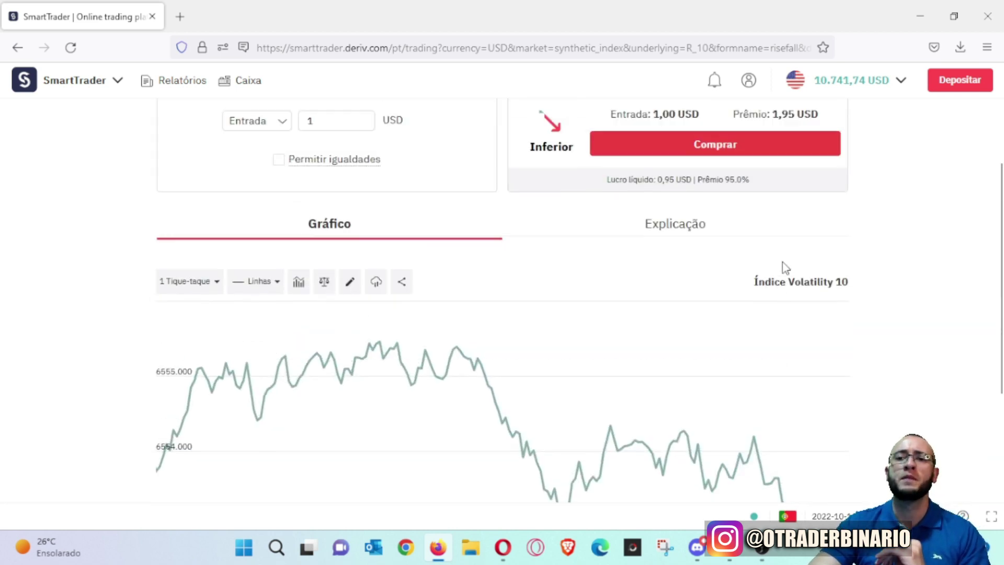
{"action": "left_click", "coordinate": [719, 188]}
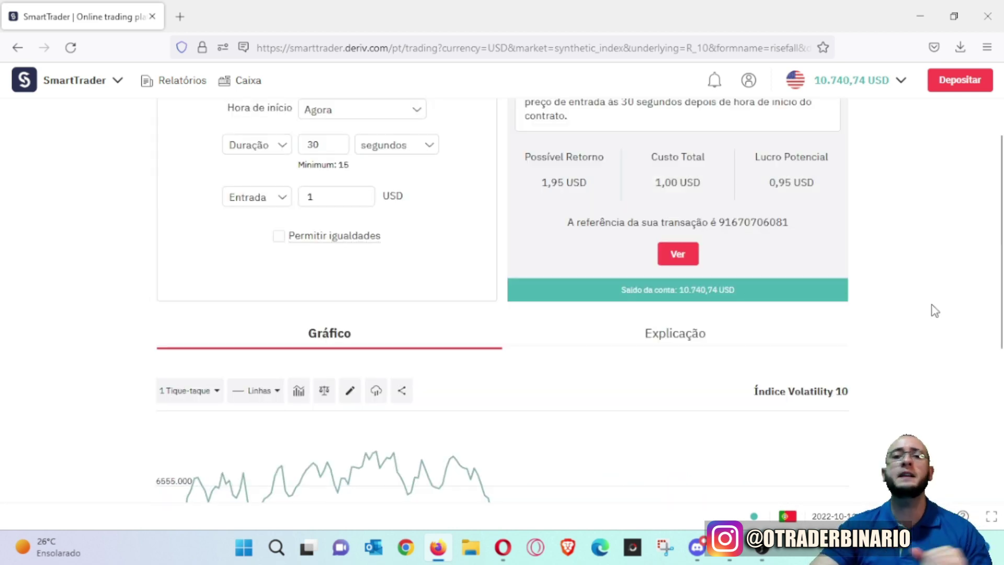
{"action": "scroll", "coordinate": [939, 304], "scroll_direction": "down", "scroll_amount": 6}
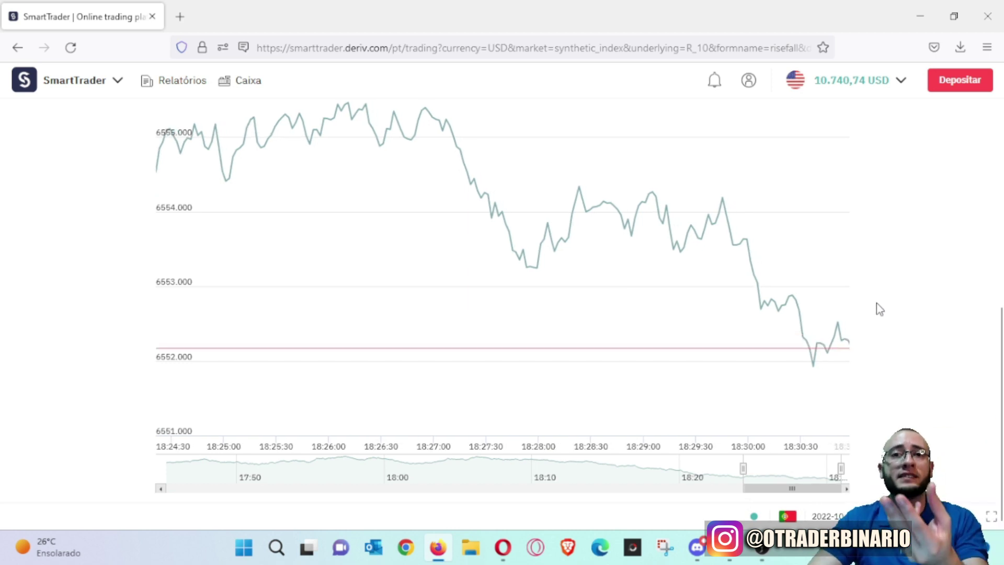
View the purchased contract's details to follow its outcome until expiry, and close them.
{"action": "scroll", "coordinate": [881, 307], "scroll_direction": "up", "scroll_amount": 6}
{"action": "scroll", "coordinate": [927, 336], "scroll_direction": "up", "scroll_amount": 2}
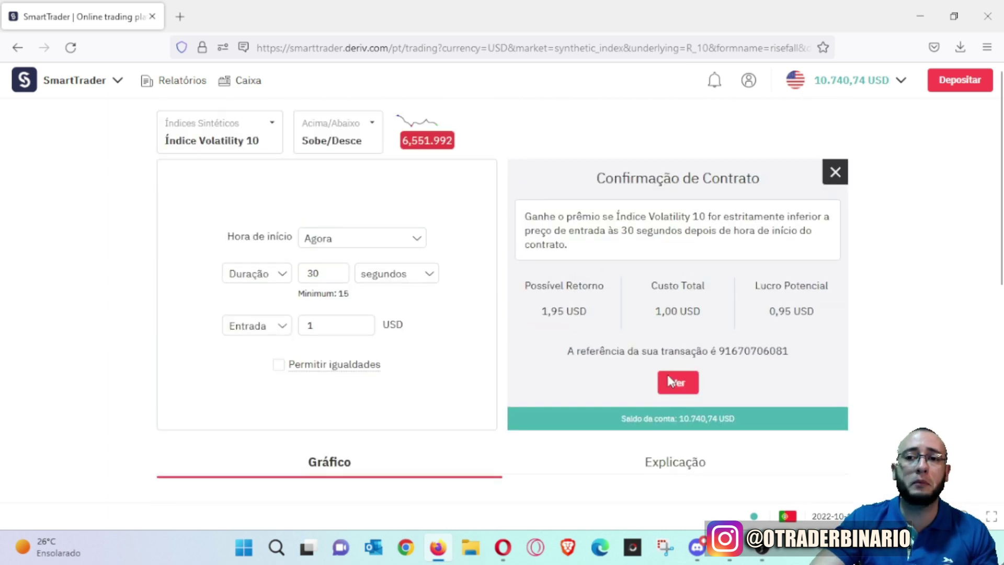
{"action": "left_click", "coordinate": [679, 384]}
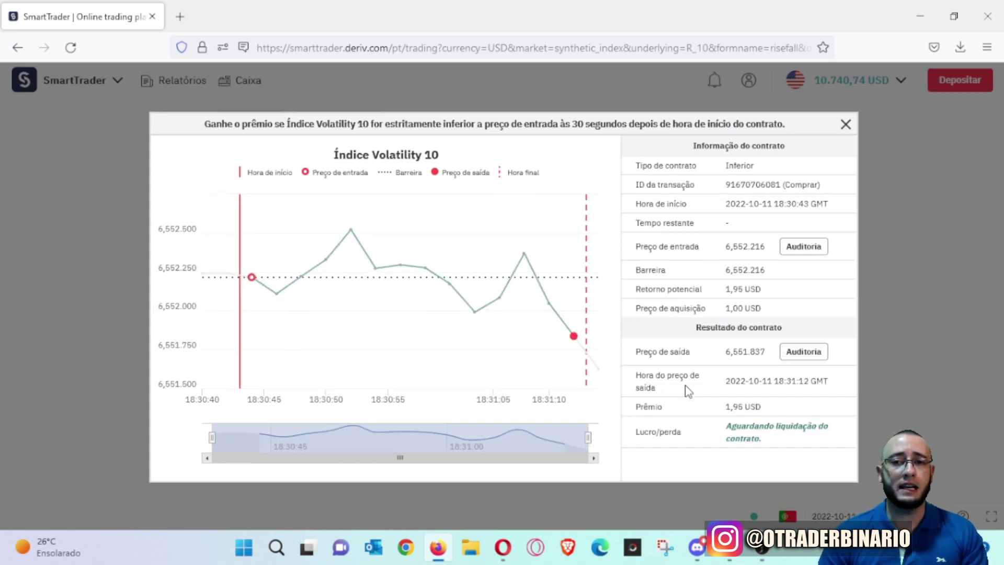
{"action": "left_click", "coordinate": [846, 124]}
Dismiss the contract confirmation and buy another 30-second Inferior contract for 1 USD on Índice Volatility 10.
{"action": "scroll", "coordinate": [920, 265], "scroll_direction": "down", "scroll_amount": 6}
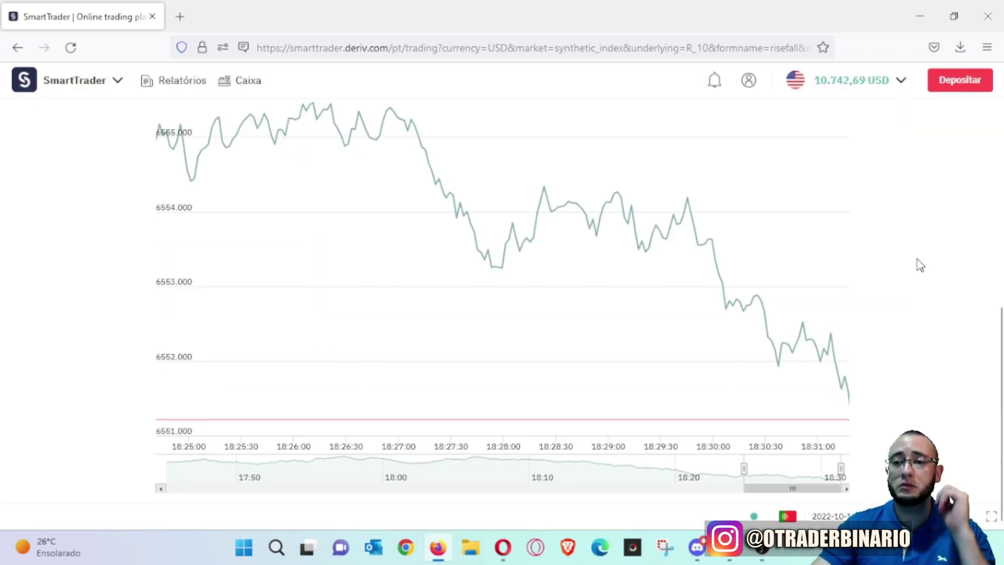
{"action": "scroll", "coordinate": [854, 253], "scroll_direction": "up", "scroll_amount": 5}
{"action": "scroll", "coordinate": [813, 228], "scroll_direction": "up", "scroll_amount": 4}
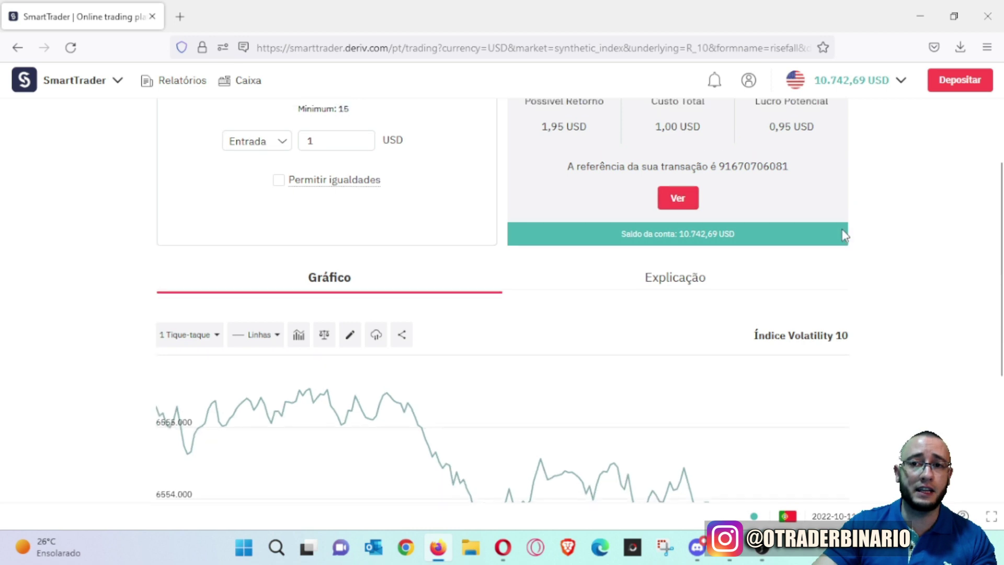
{"action": "left_click", "coordinate": [835, 172]}
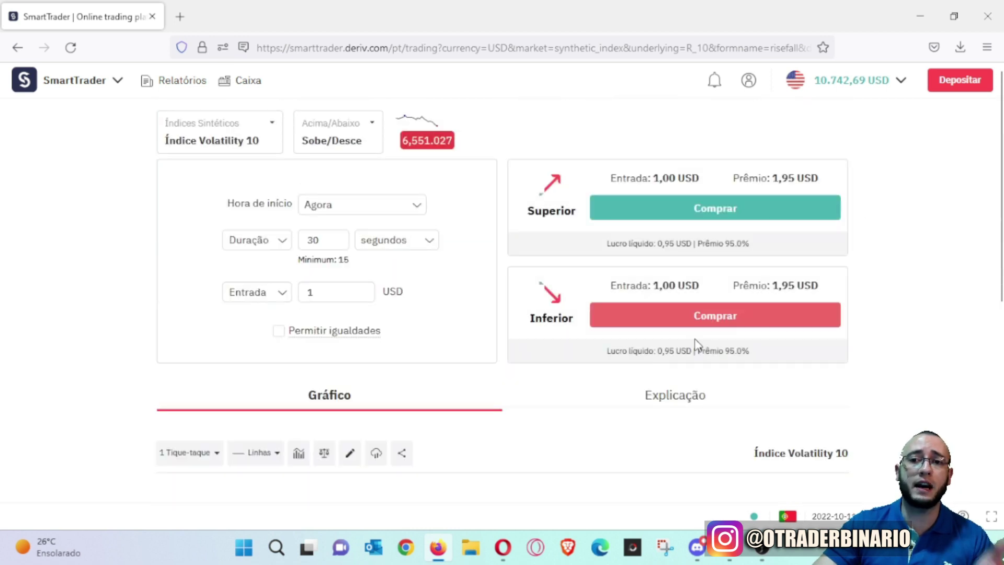
{"action": "left_click", "coordinate": [713, 313]}
{"action": "scroll", "coordinate": [938, 357], "scroll_direction": "down", "scroll_amount": 7}
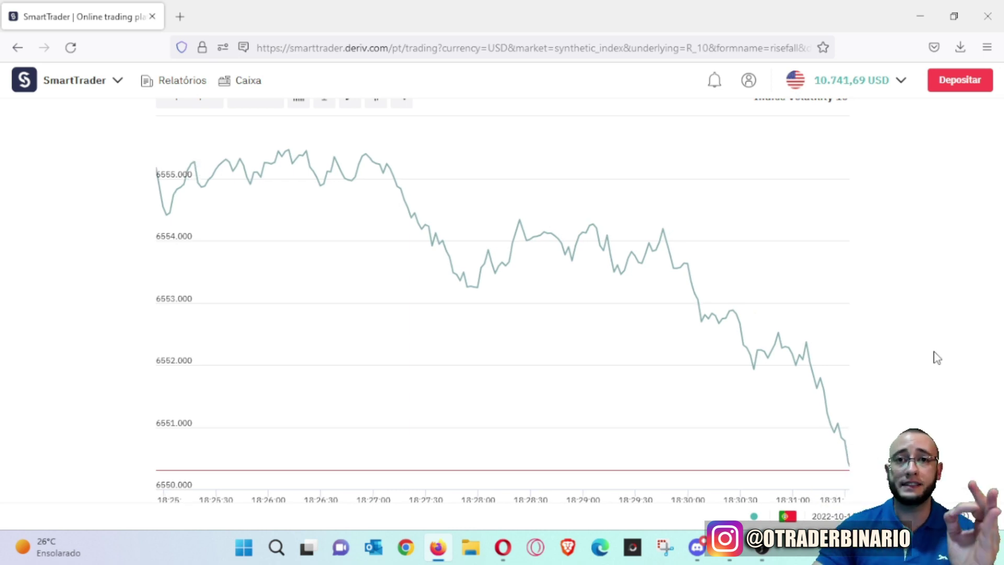
View the second contract's details until expiry, close them, and review the Volatility 10 chart.
{"action": "scroll", "coordinate": [936, 358], "scroll_direction": "up", "scroll_amount": 4}
{"action": "left_click", "coordinate": [680, 170]}
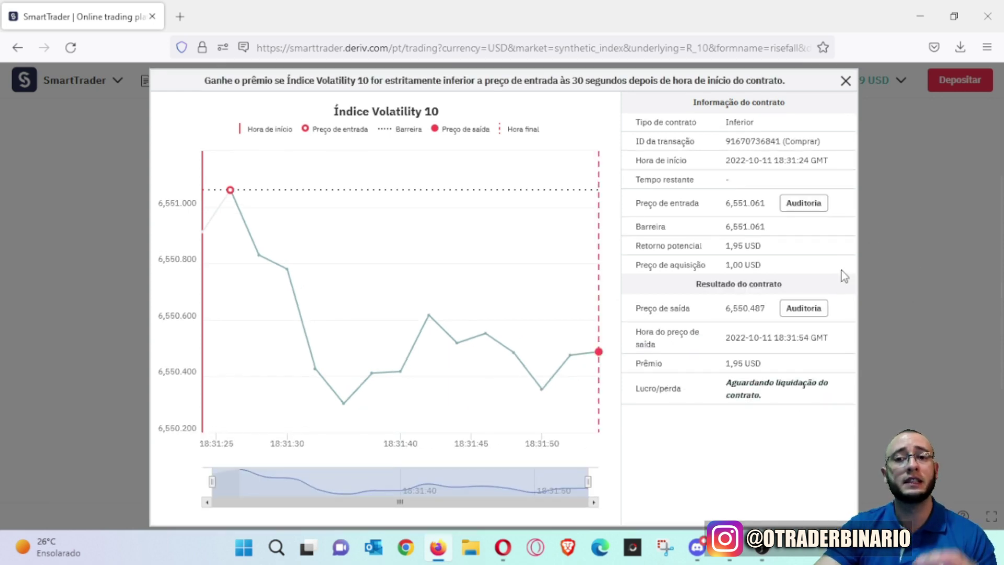
{"action": "left_click", "coordinate": [843, 81]}
{"action": "scroll", "coordinate": [934, 301], "scroll_direction": "down", "scroll_amount": 4}
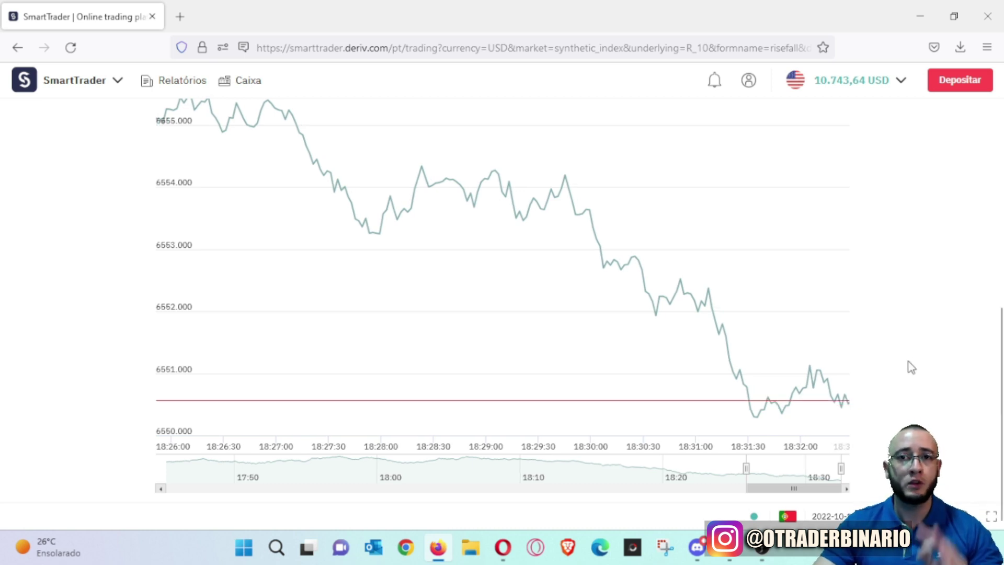
{"action": "scroll", "coordinate": [911, 363], "scroll_direction": "up", "scroll_amount": 8}
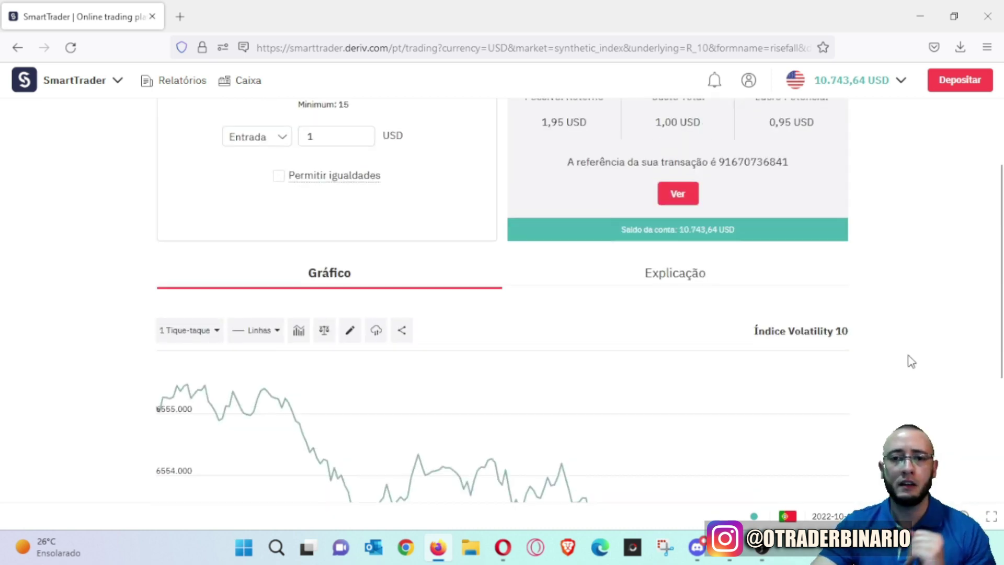
Switch the trade type to Superior/Inferior and review the Índice Volatility 10 chart.
{"action": "left_click", "coordinate": [353, 152]}
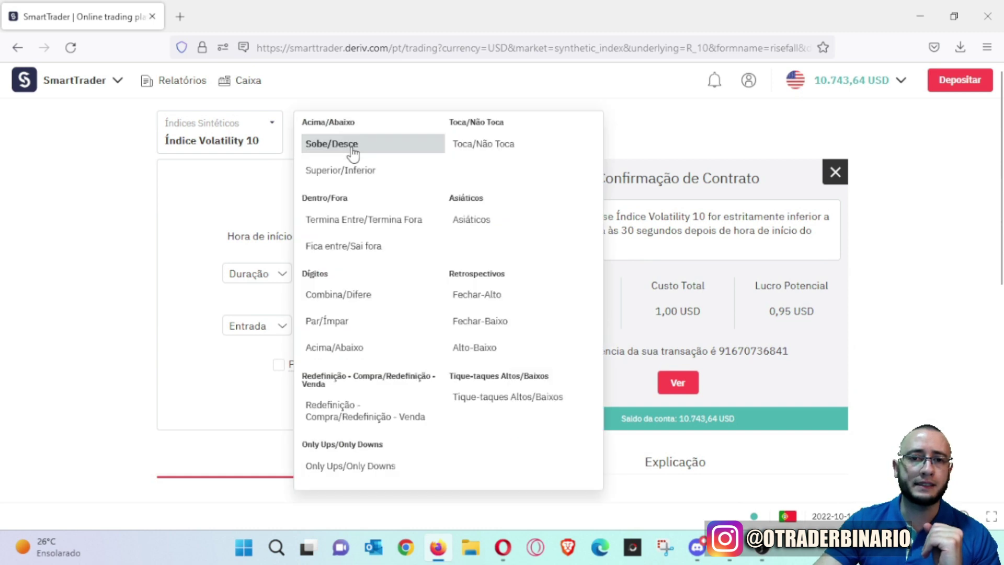
{"action": "left_click", "coordinate": [352, 173]}
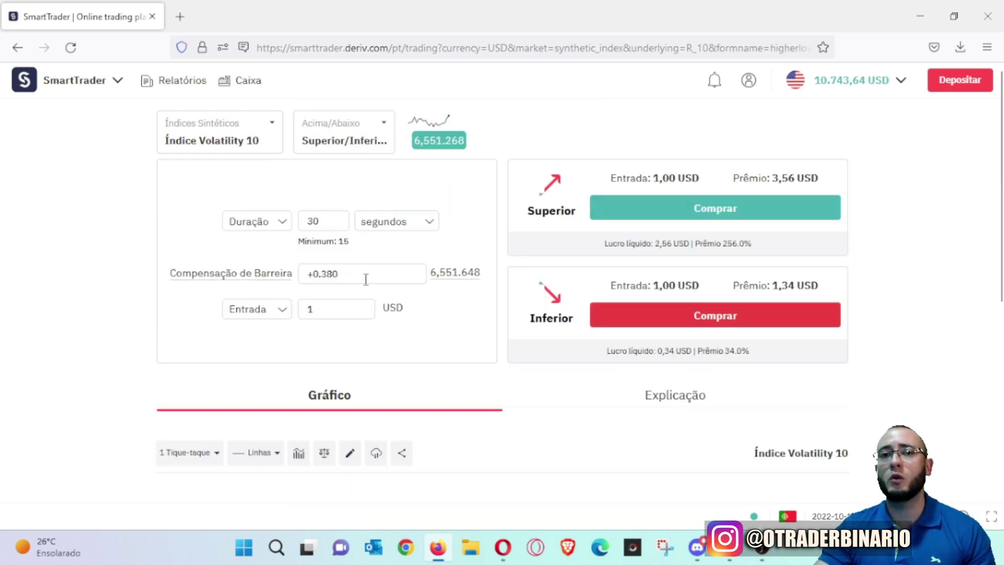
{"action": "scroll", "coordinate": [376, 278], "scroll_direction": "down", "scroll_amount": 8}
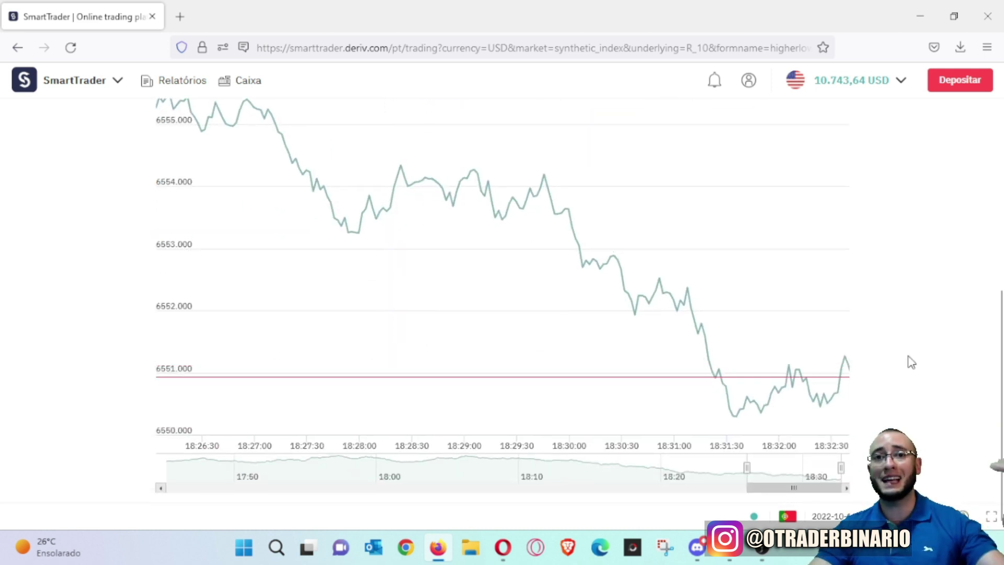
Try a barrier offset of -0.380 to compare the payouts, and restore it to +0.380.
{"action": "scroll", "coordinate": [910, 364], "scroll_direction": "up", "scroll_amount": 6}
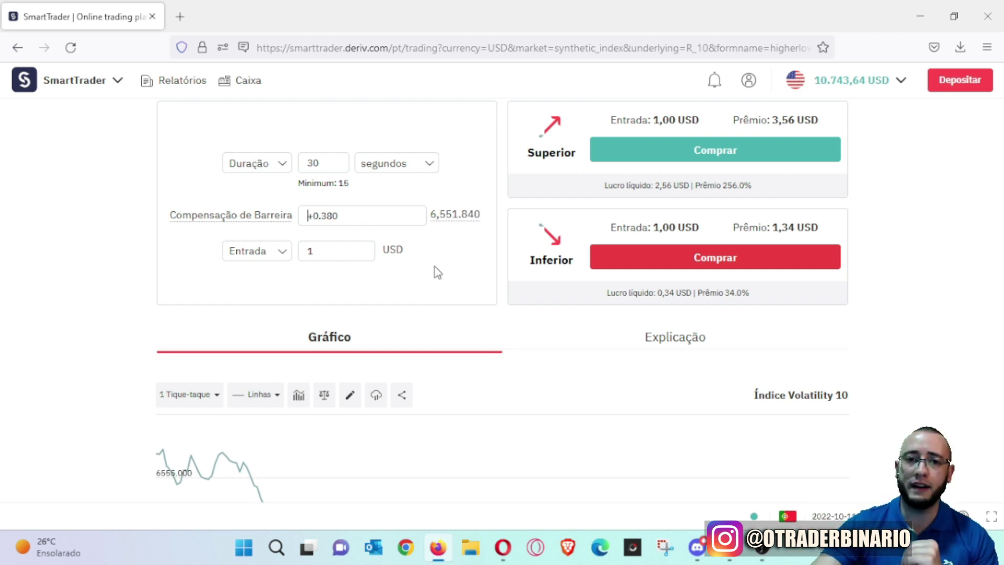
{"action": "type", "text": "-"}
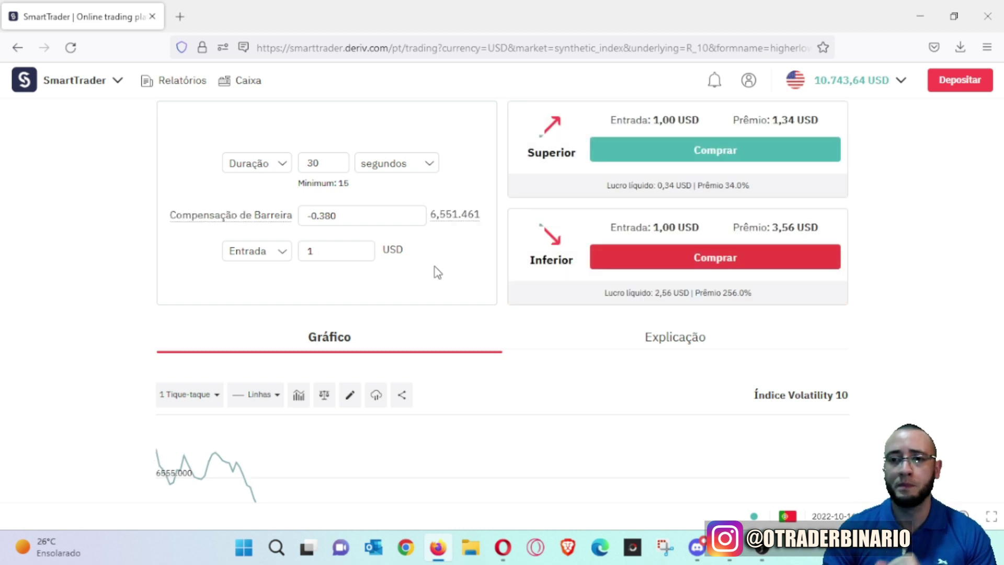
{"action": "scroll", "coordinate": [612, 335], "scroll_direction": "up", "scroll_amount": 1}
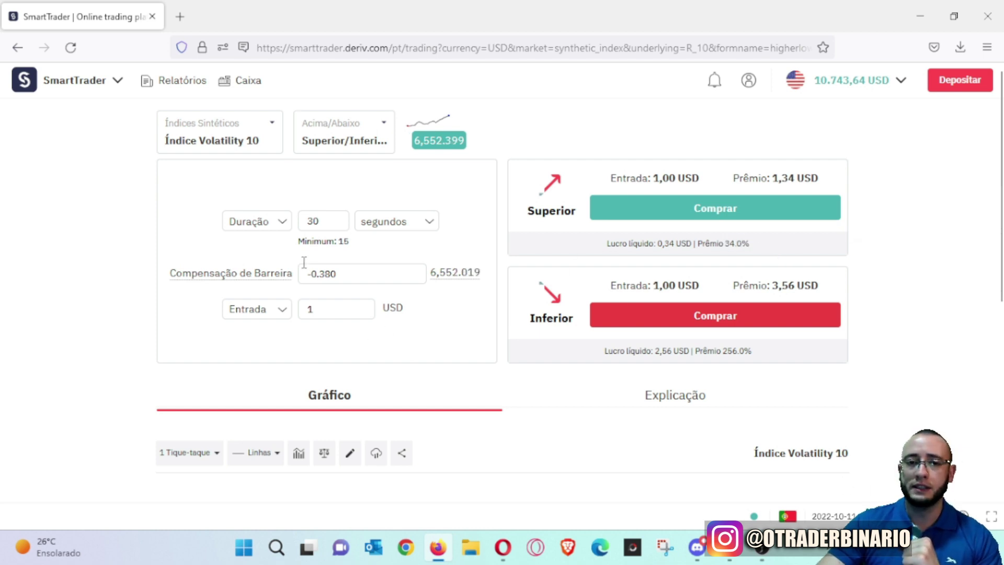
{"action": "key", "text": "BackSpace"}
{"action": "type", "text": "+"}
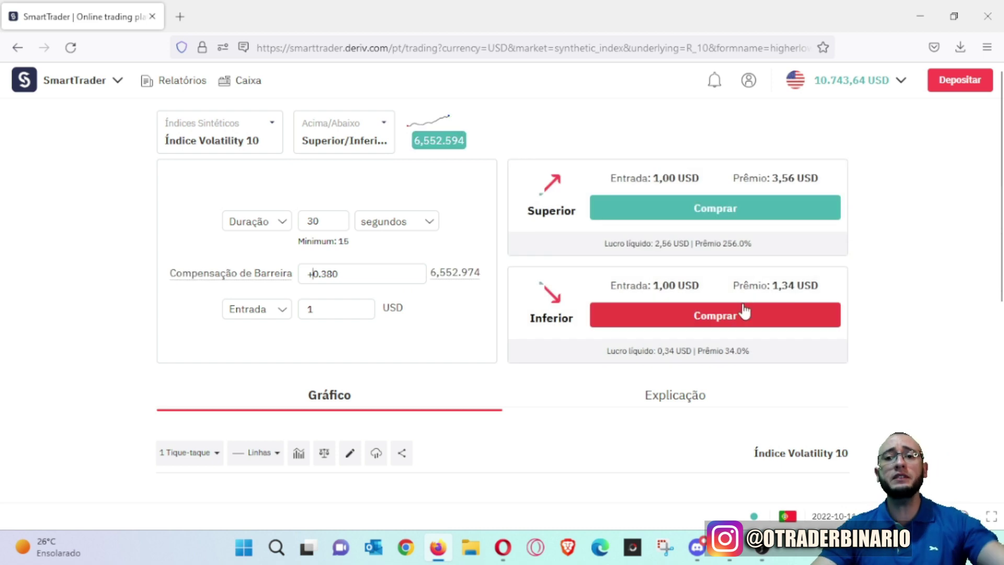
Check the Inferior net profit and the chart, and buy a 30-second Inferior contract for 1 USD with a +0.380 barrier offset.
{"action": "left_click_drag", "start_coordinate": [607, 350], "coordinate": [771, 357]}
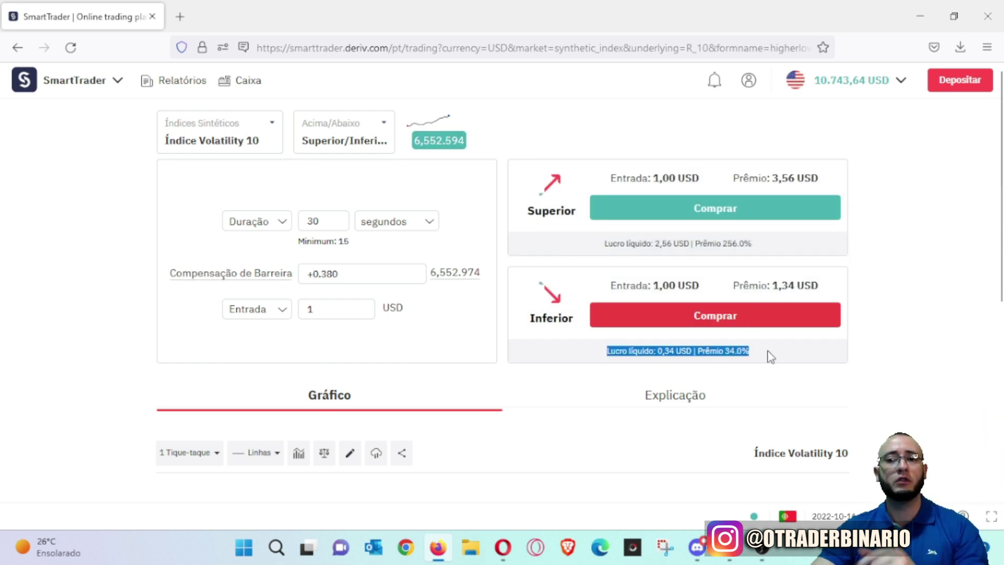
{"action": "left_click", "coordinate": [919, 382]}
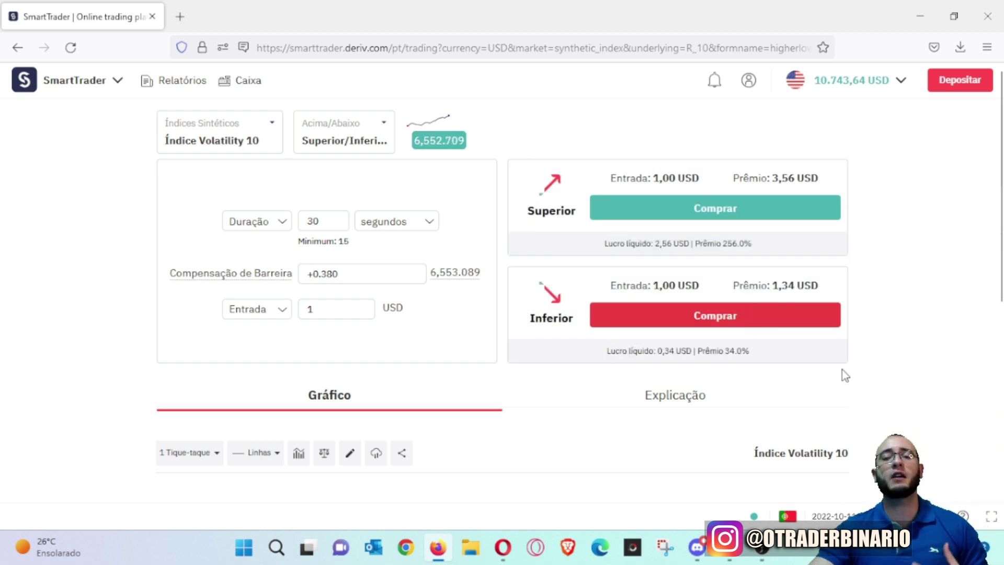
{"action": "scroll", "coordinate": [899, 390], "scroll_direction": "down", "scroll_amount": 3}
{"action": "scroll", "coordinate": [905, 391], "scroll_direction": "down", "scroll_amount": 4}
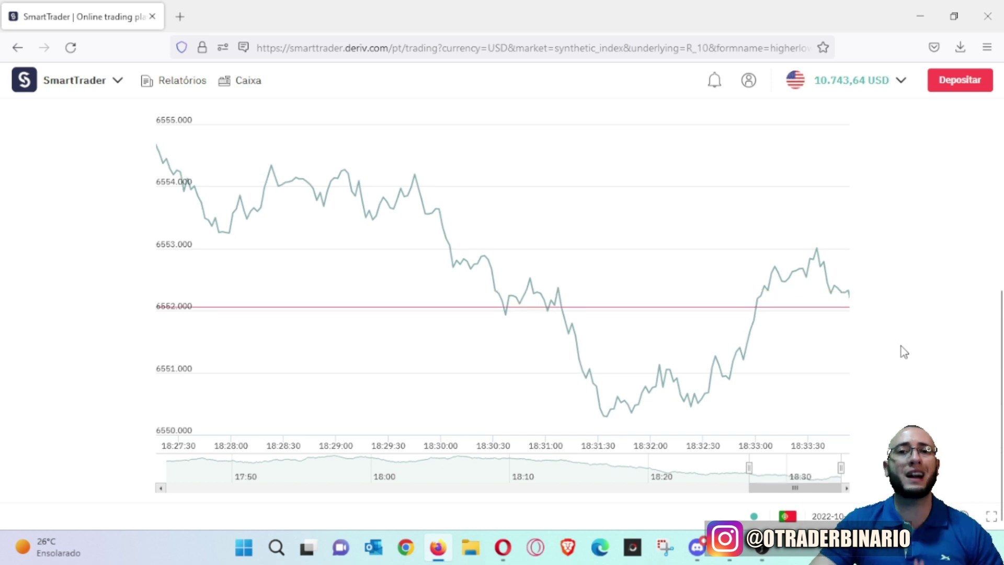
{"action": "scroll", "coordinate": [902, 346], "scroll_direction": "up", "scroll_amount": 7}
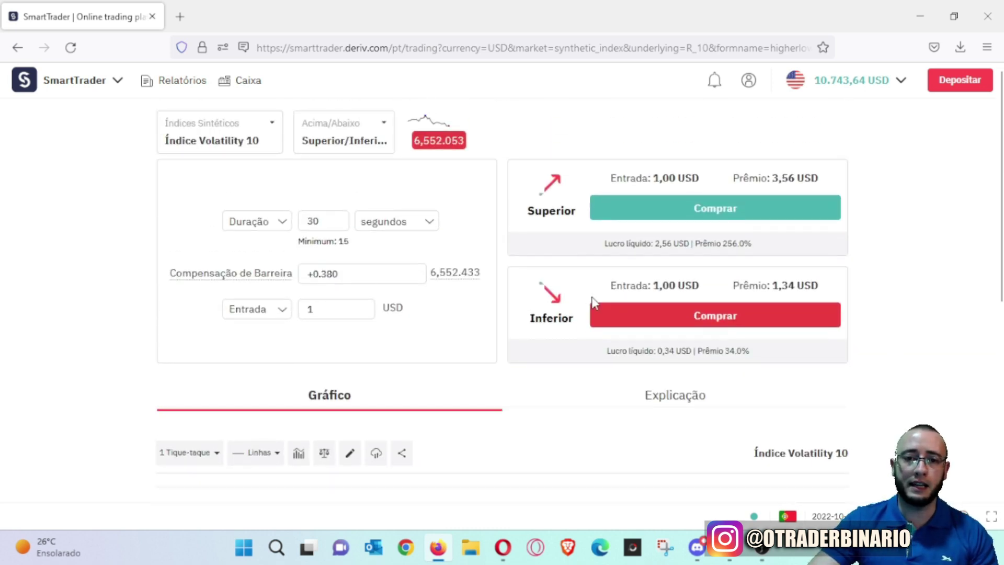
{"action": "left_click", "coordinate": [654, 311]}
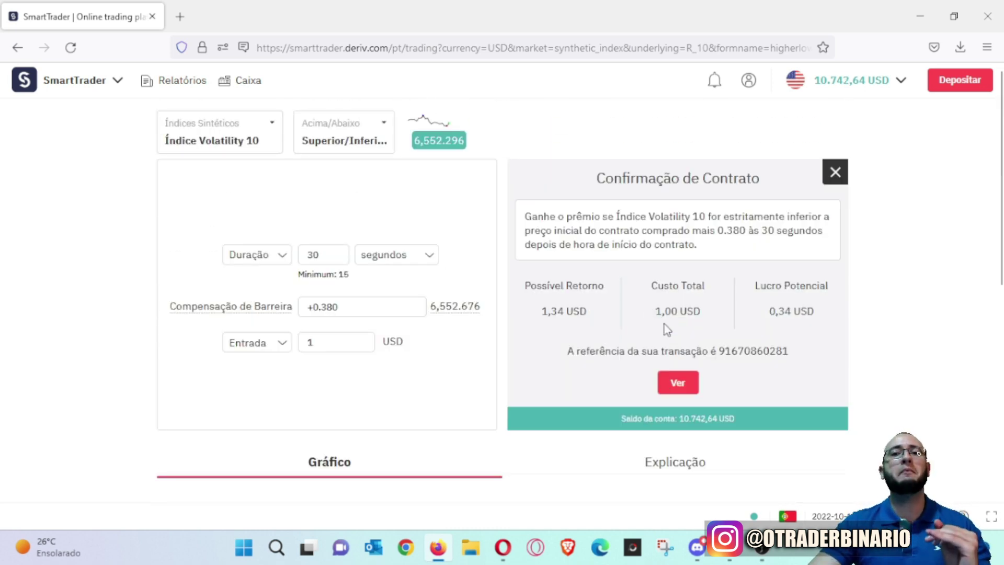
Follow the purchased contract's details until expiry, close them, and glance over the Volatility 10 chart.
{"action": "left_click", "coordinate": [689, 384]}
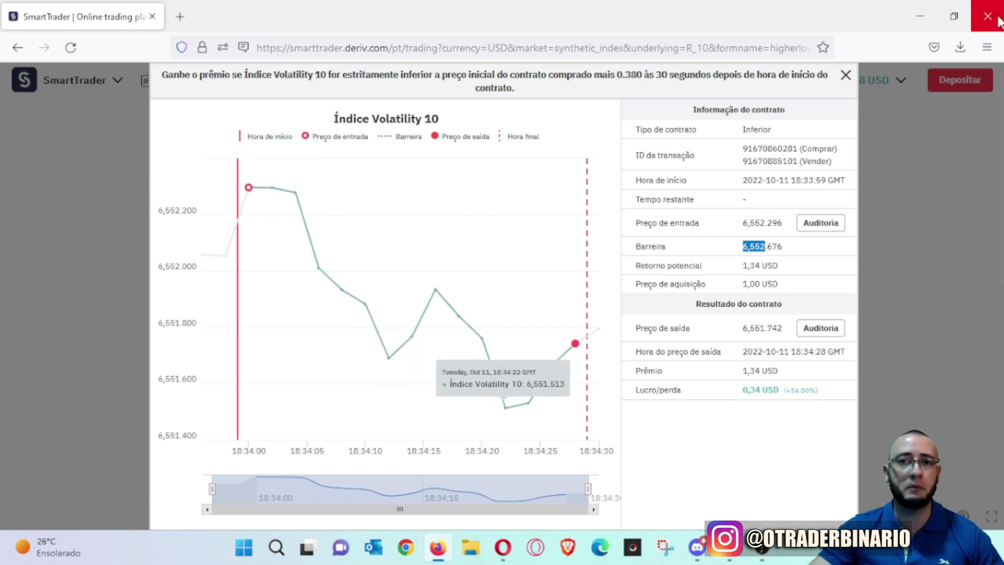
{"action": "left_click", "coordinate": [848, 77]}
{"action": "scroll", "coordinate": [920, 293], "scroll_direction": "down", "scroll_amount": 5}
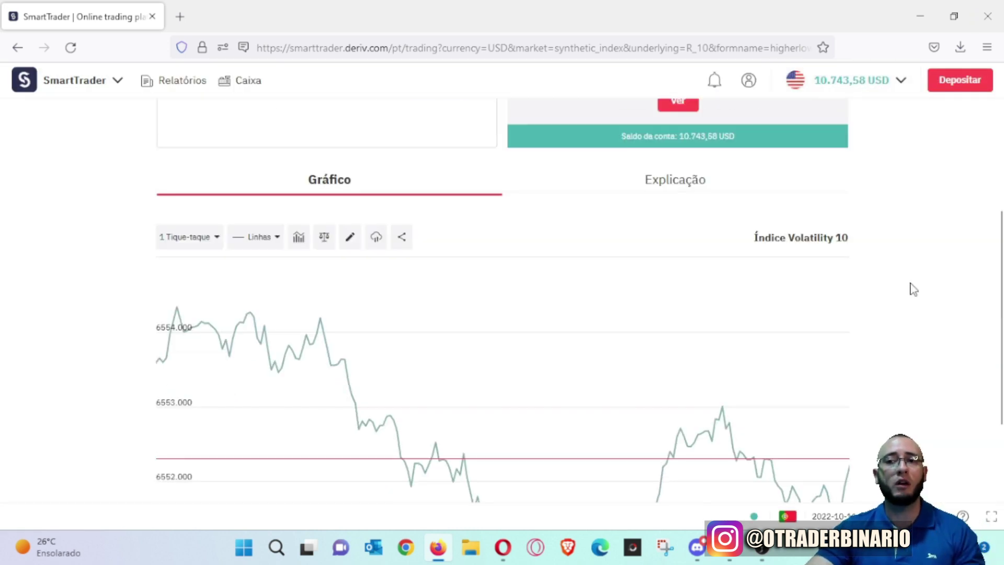
{"action": "scroll", "coordinate": [909, 287], "scroll_direction": "up", "scroll_amount": 4}
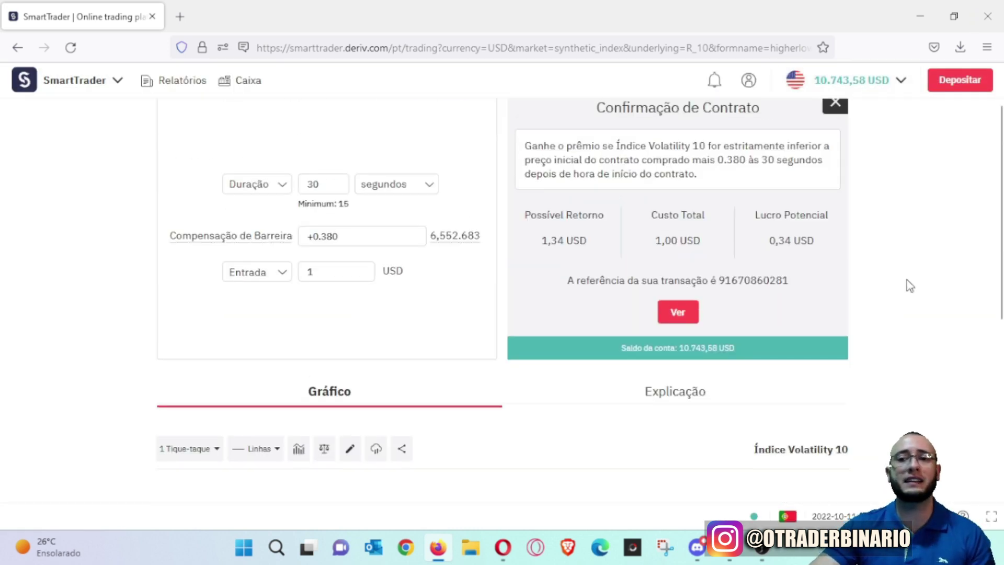
Dismiss the contract confirmation, recheck the chart, and buy another 30-second Inferior contract for 1 USD with the +0.380 barrier offset.
{"action": "left_click", "coordinate": [839, 109]}
{"action": "scroll", "coordinate": [943, 328], "scroll_direction": "down", "scroll_amount": 5}
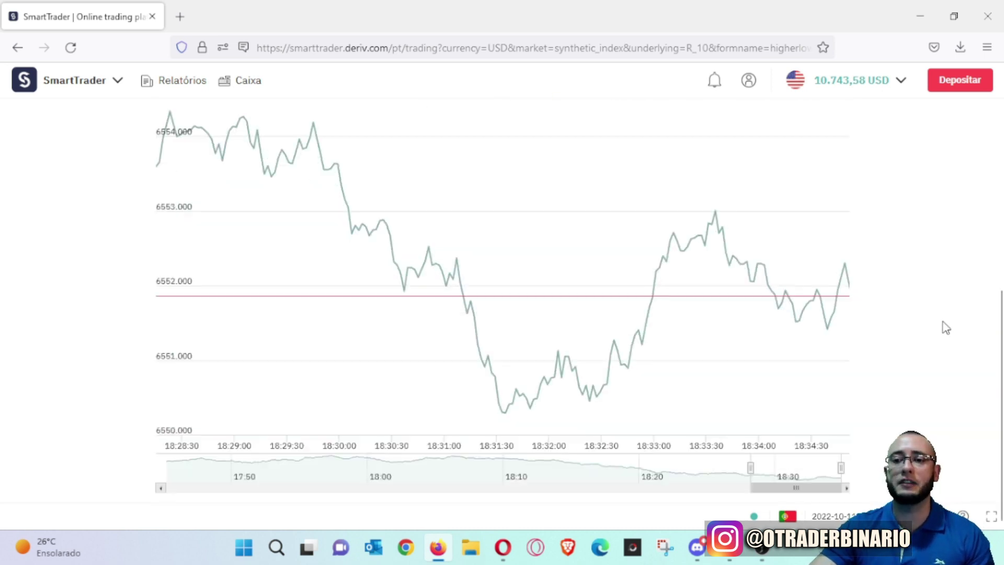
{"action": "scroll", "coordinate": [944, 327], "scroll_direction": "up", "scroll_amount": 1}
{"action": "scroll", "coordinate": [936, 321], "scroll_direction": "down", "scroll_amount": 1}
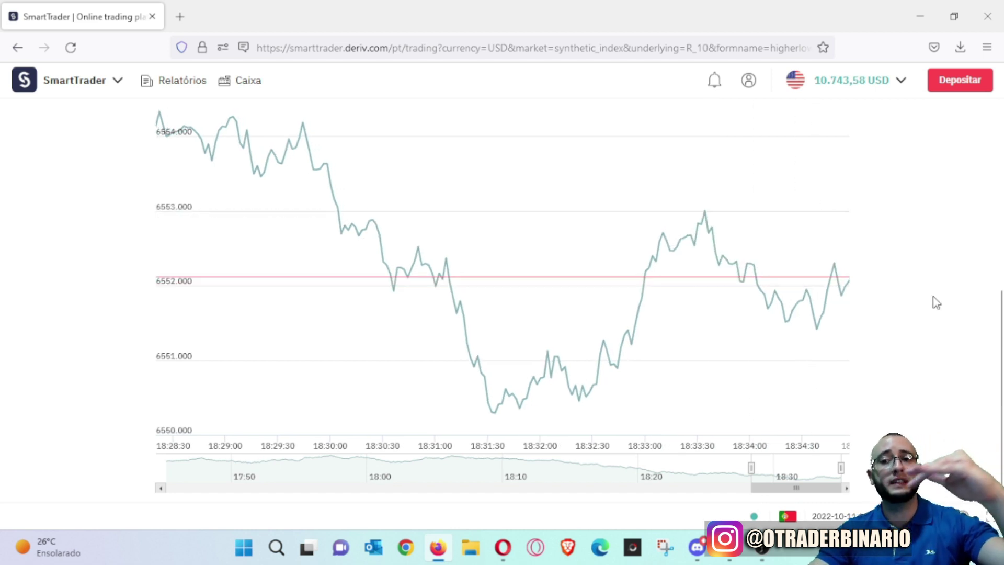
{"action": "scroll", "coordinate": [934, 300], "scroll_direction": "up", "scroll_amount": 5}
{"action": "left_click", "coordinate": [764, 323]}
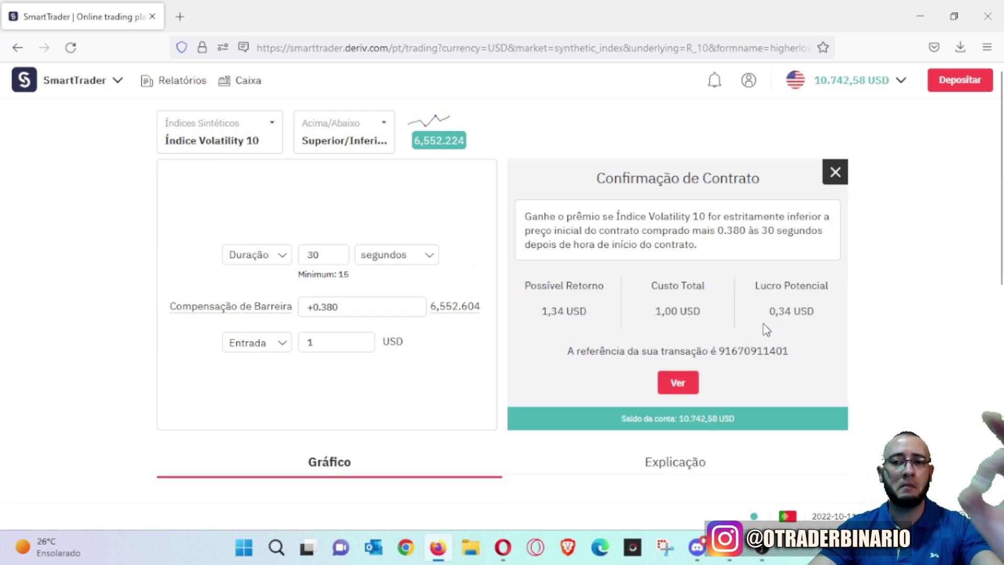
View the second Inferior contract's details until it expires, and close them.
{"action": "left_click", "coordinate": [677, 384]}
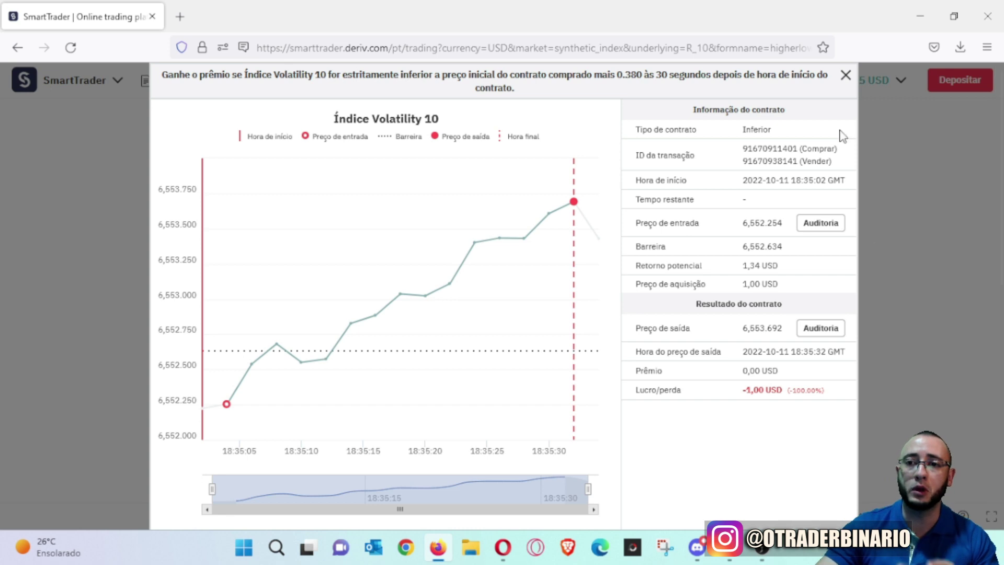
{"action": "left_click", "coordinate": [846, 77]}
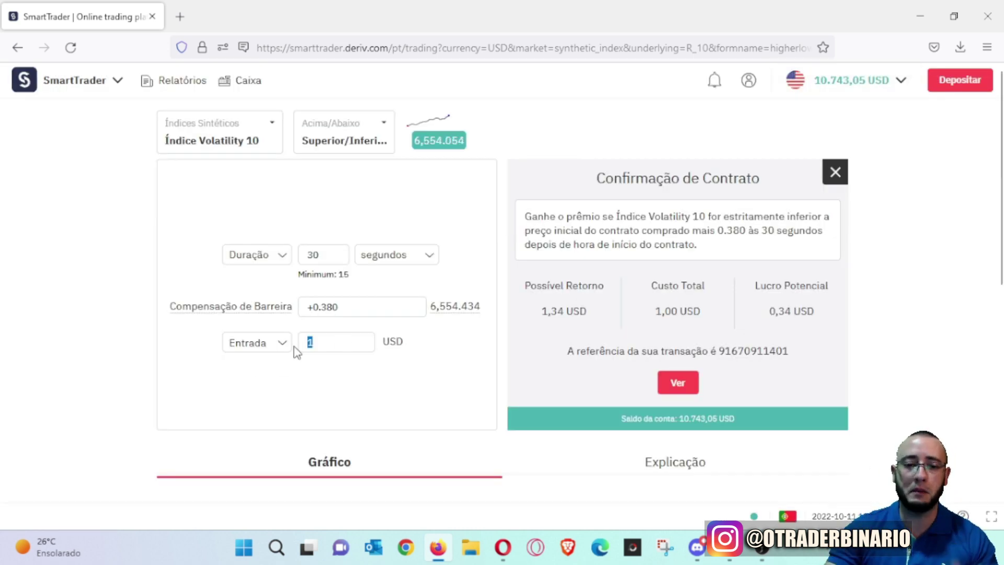
Set the stake to 3 USD and the barrier offset to -0.380, and buy a 30-second Superior contract on Índice Volatility 10.
{"action": "type", "text": "3"}
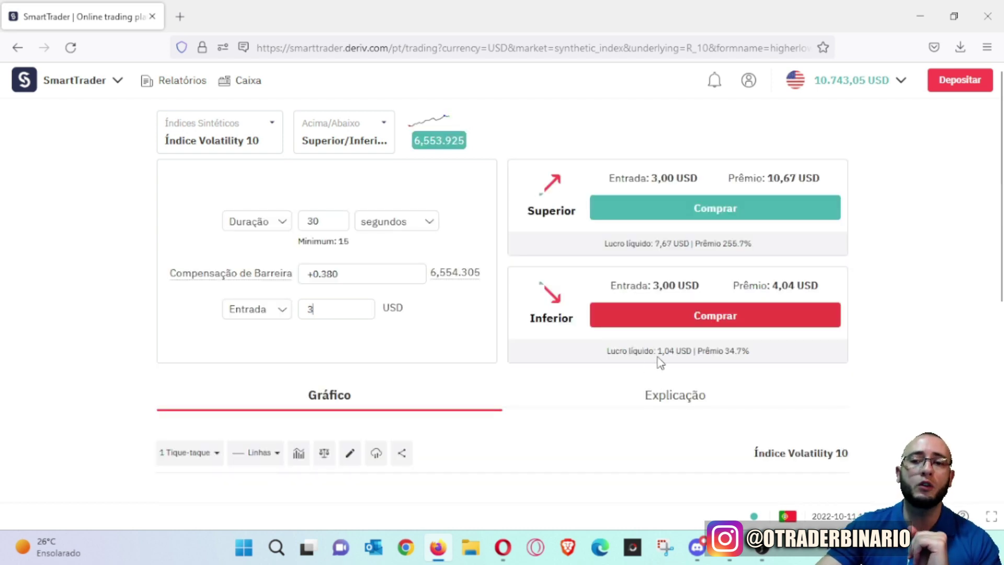
{"action": "left_click", "coordinate": [934, 403]}
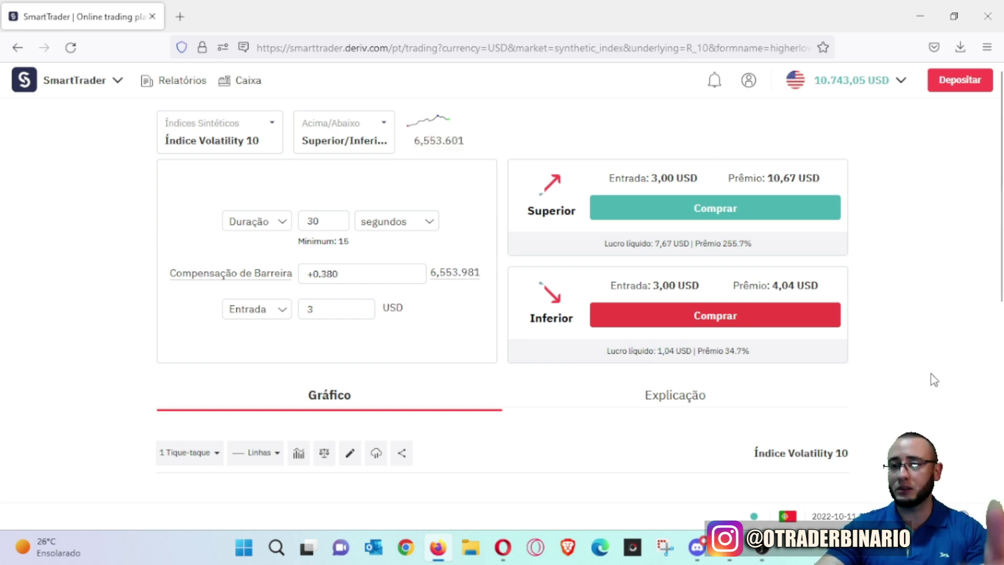
{"action": "scroll", "coordinate": [934, 380], "scroll_direction": "down", "scroll_amount": 7}
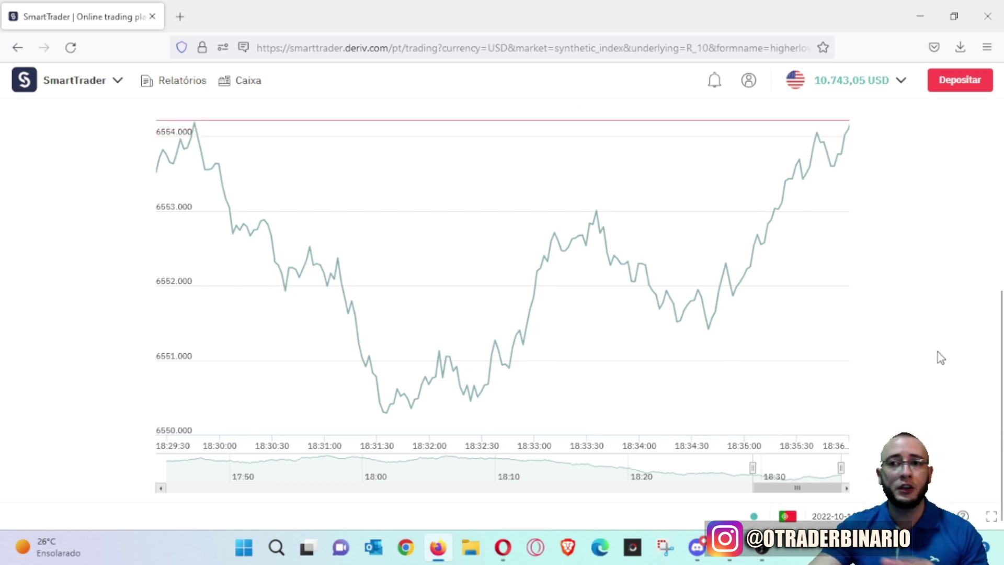
{"action": "scroll", "coordinate": [937, 352], "scroll_direction": "up", "scroll_amount": 5}
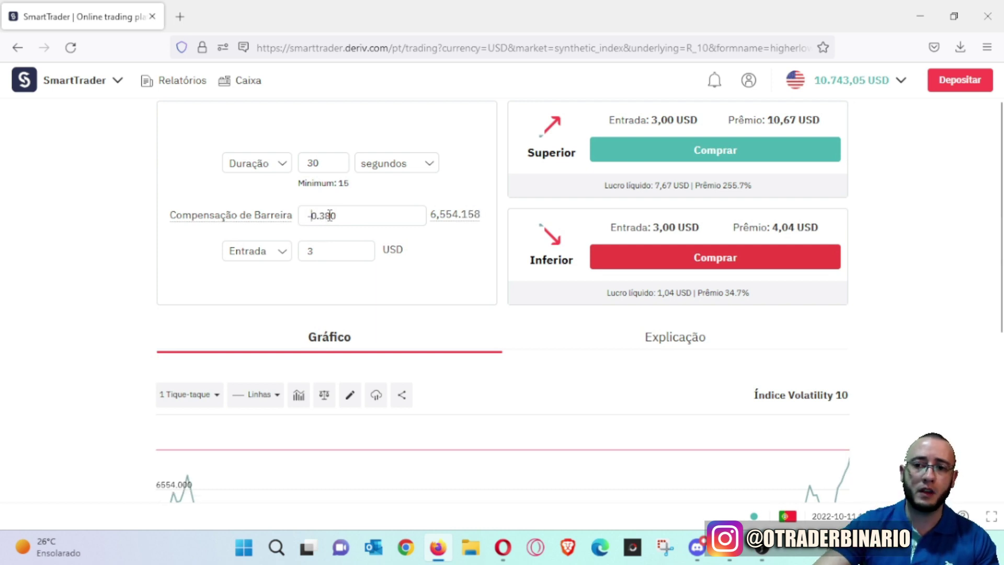
{"action": "left_click", "coordinate": [663, 154]}
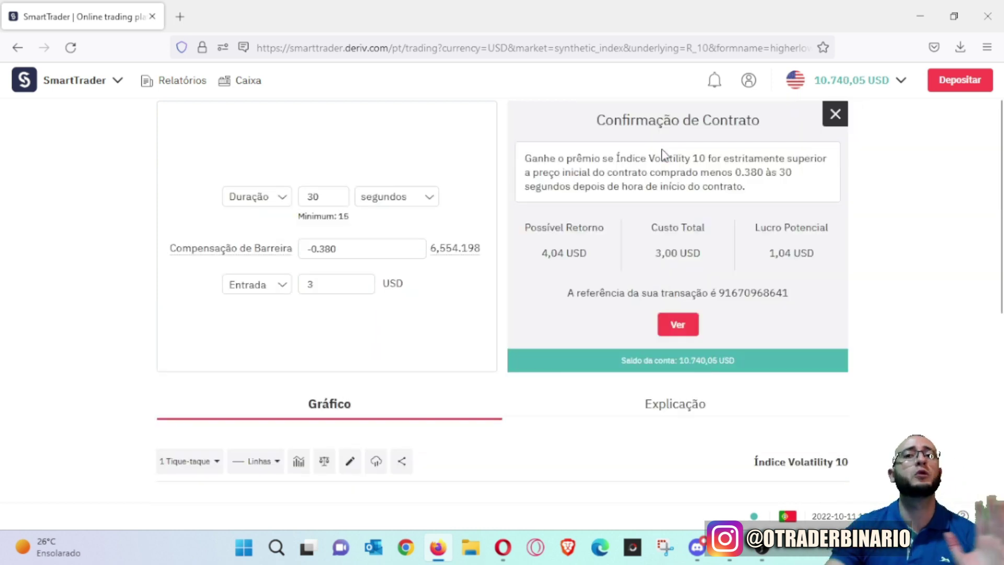
View the Superior contract's details until it expires, and close them.
{"action": "left_click", "coordinate": [689, 329]}
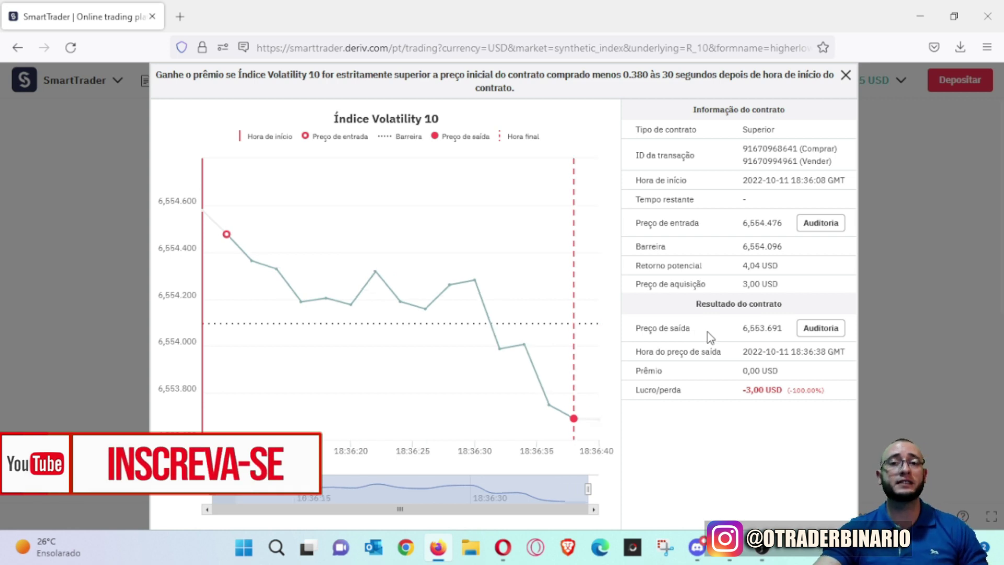
{"action": "left_click", "coordinate": [845, 75]}
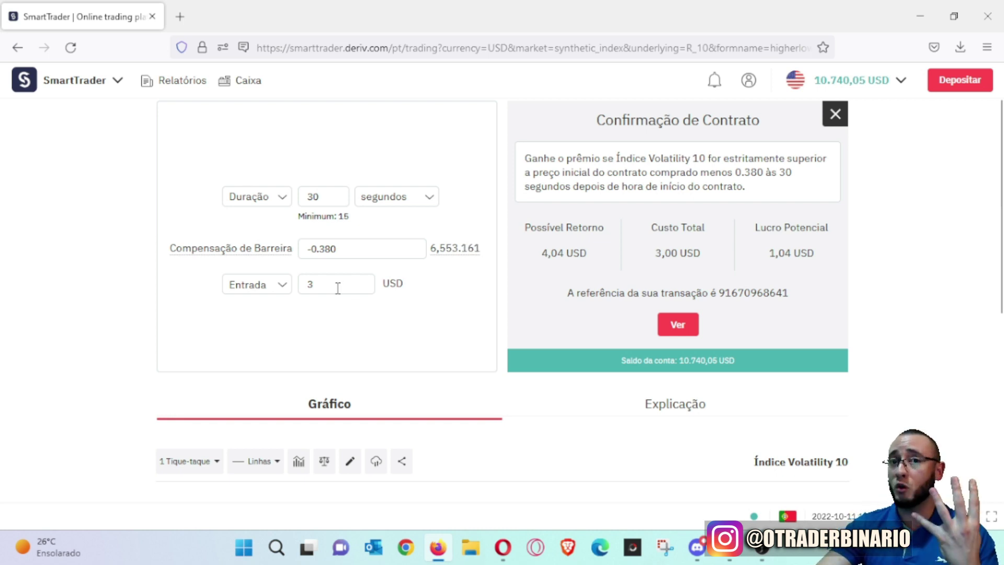
Set the stake to 9 USD, raise it to 12 USD, and check the net profit offered for Superior.
{"action": "double_click", "coordinate": [320, 285]}
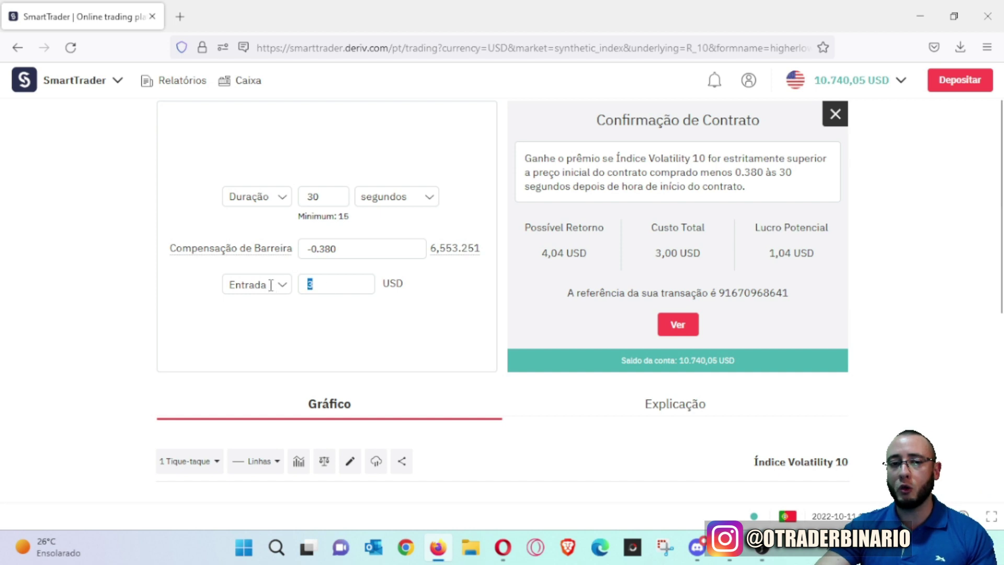
{"action": "type", "text": "9"}
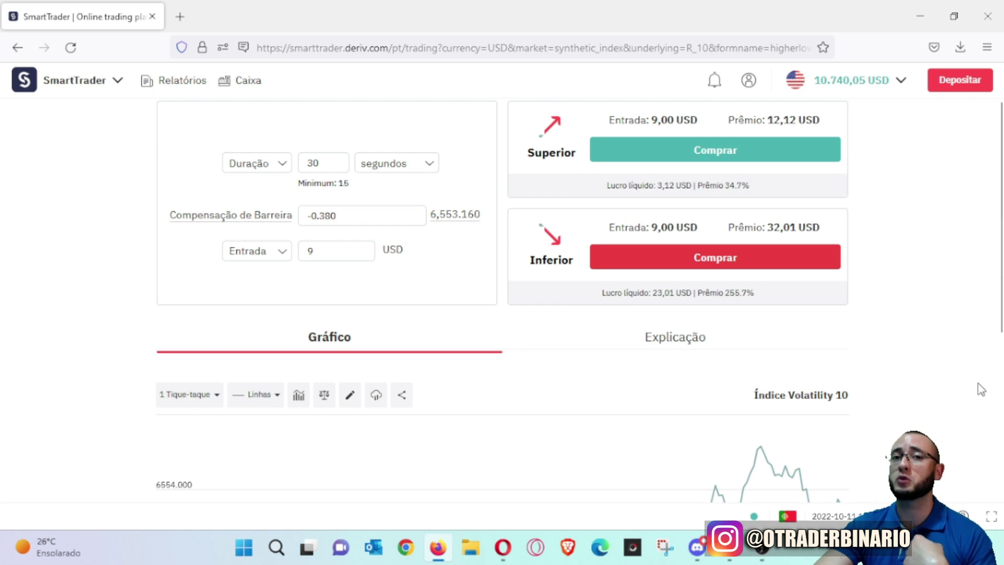
{"action": "double_click", "coordinate": [310, 251]}
{"action": "type", "text": "12"}
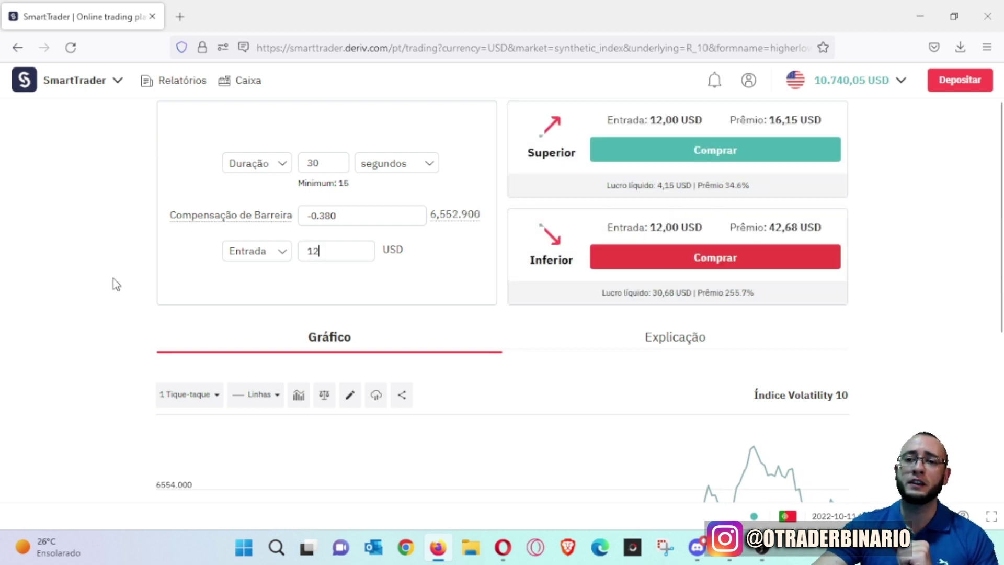
{"action": "left_click_drag", "start_coordinate": [654, 186], "coordinate": [672, 187]}
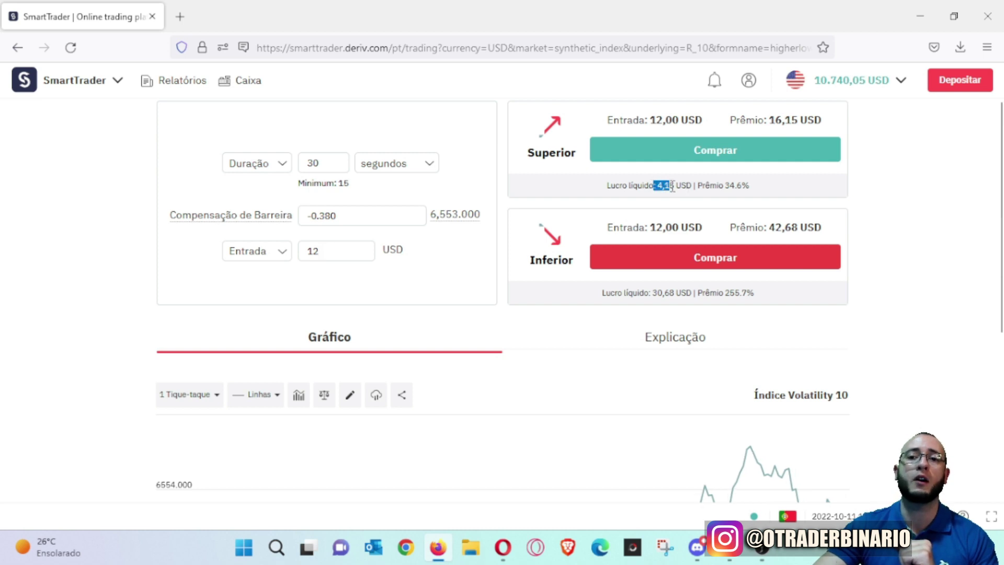
{"action": "left_click", "coordinate": [970, 321]}
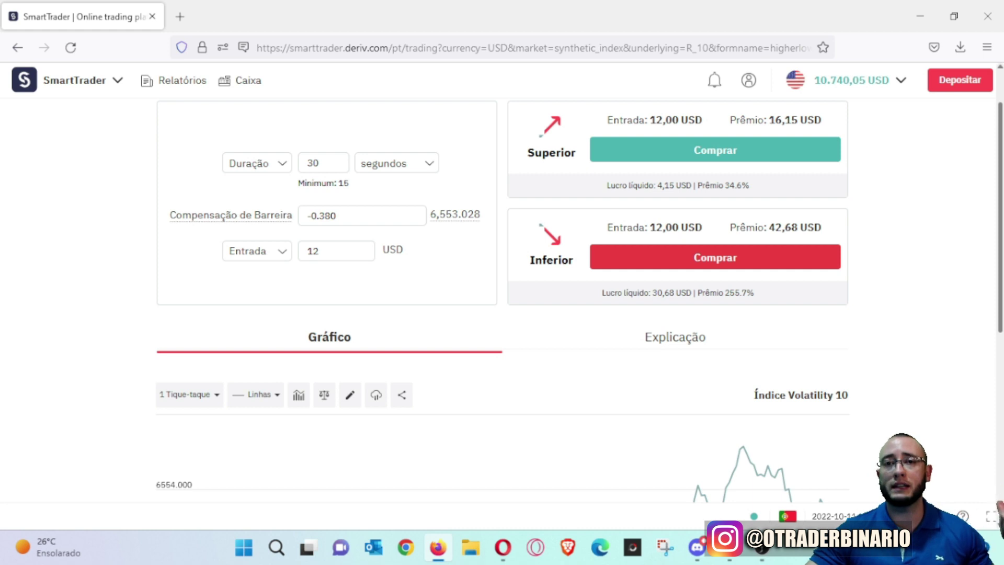
Review the Índice Volatility 10 chart to judge the current price trend.
{"action": "scroll", "coordinate": [994, 418], "scroll_direction": "up", "scroll_amount": 1}
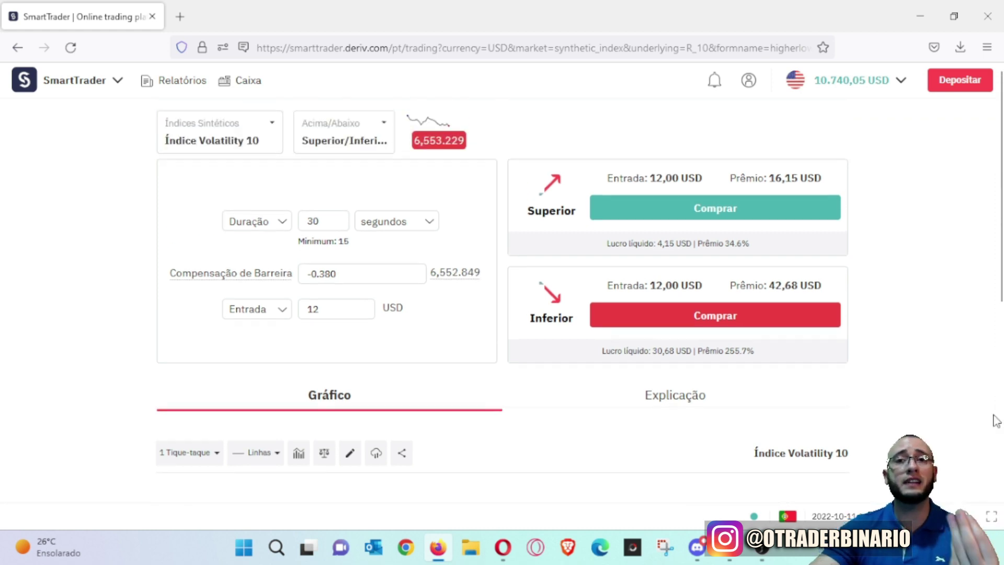
{"action": "scroll", "coordinate": [983, 421], "scroll_direction": "down", "scroll_amount": 6}
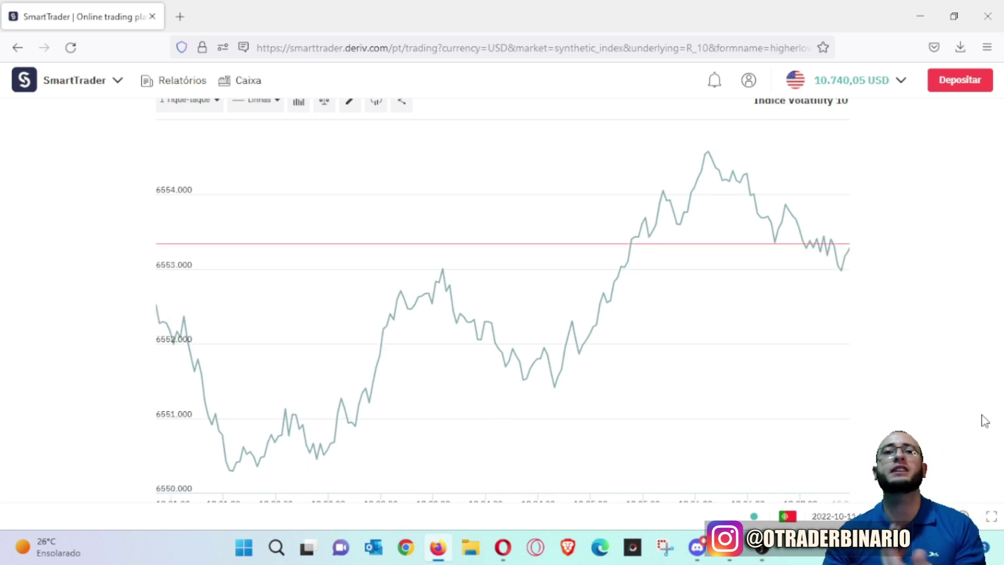
{"action": "scroll", "coordinate": [985, 420], "scroll_direction": "down", "scroll_amount": 1}
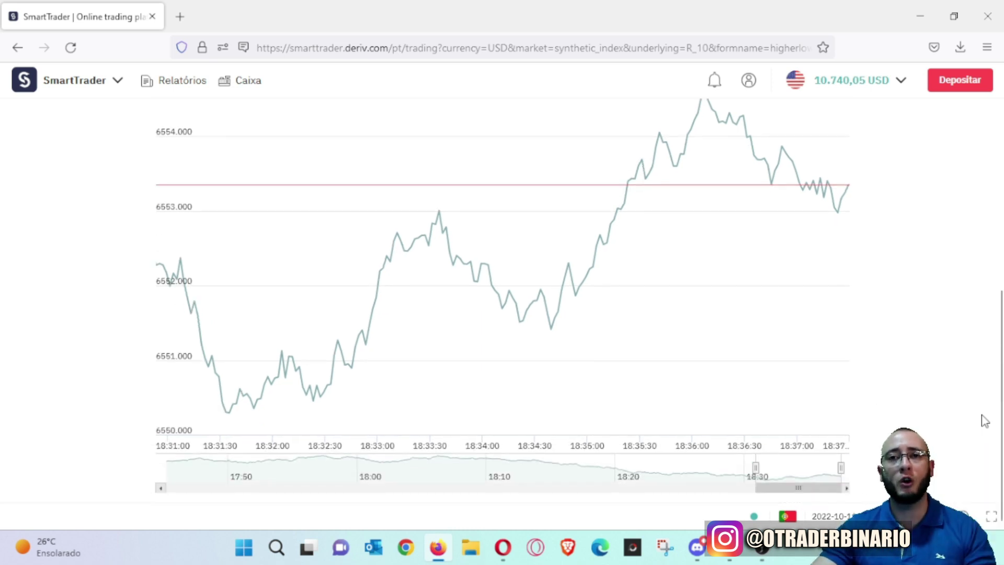
Review the chart's price trend and buy a 30-second Superior contract with a 12 USD stake and a -0.380 barrier offset.
{"action": "scroll", "coordinate": [925, 399], "scroll_direction": "up", "scroll_amount": 3}
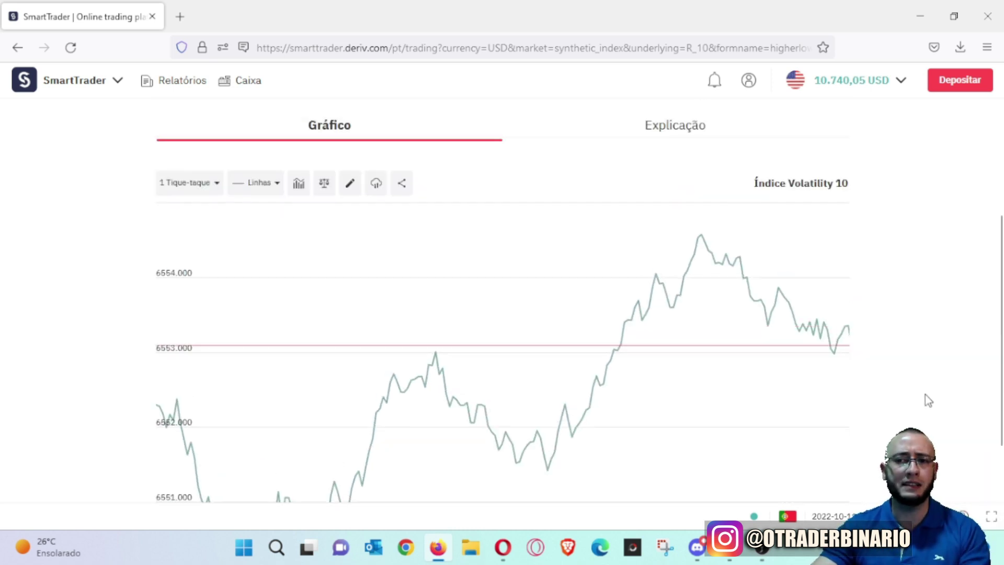
{"action": "scroll", "coordinate": [925, 390], "scroll_direction": "down", "scroll_amount": 3}
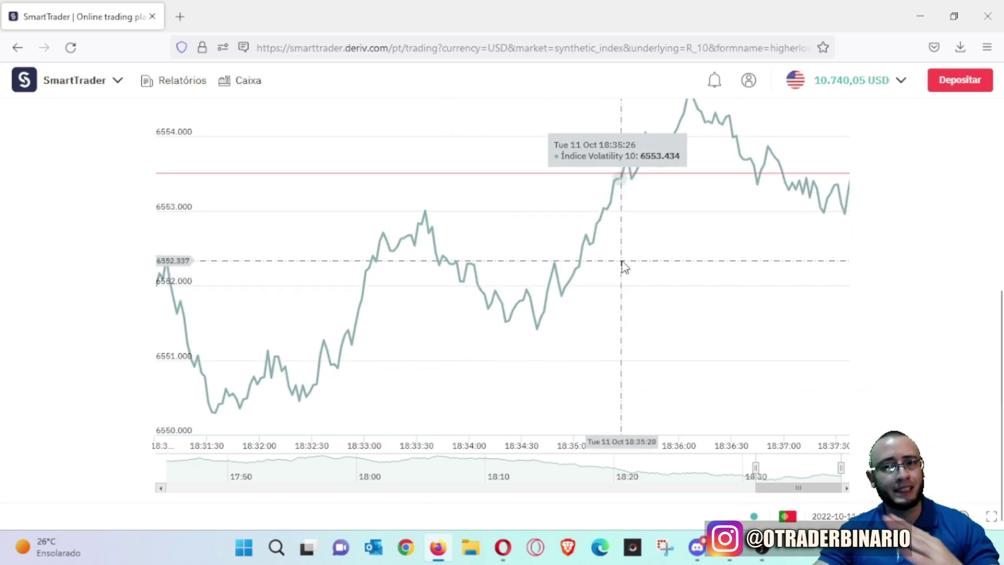
{"action": "scroll", "coordinate": [931, 323], "scroll_direction": "up", "scroll_amount": 10}
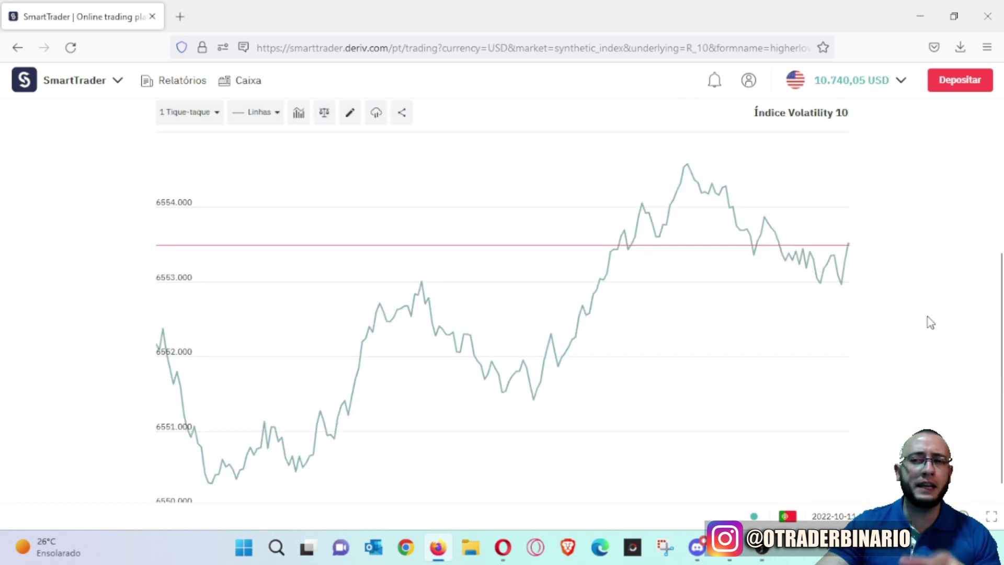
{"action": "left_click", "coordinate": [673, 214]}
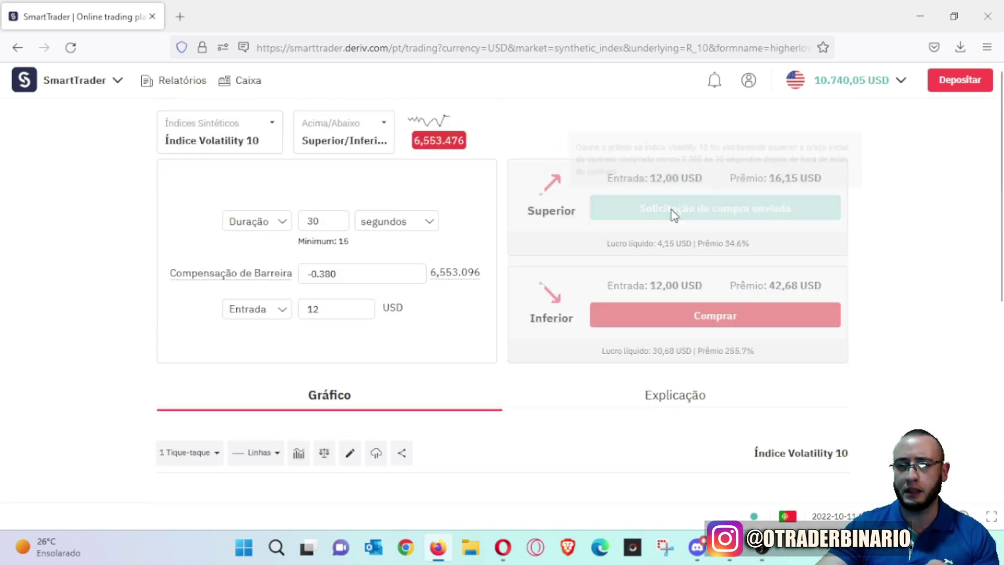
View the 12 USD Superior contract's details until it expires, and close them and the purchase confirmation.
{"action": "left_click", "coordinate": [668, 374]}
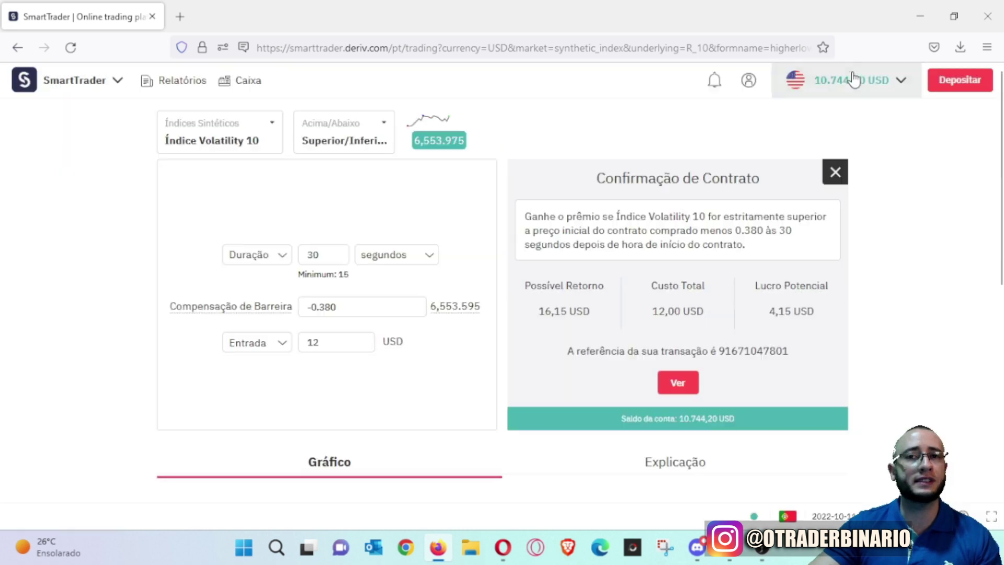
{"action": "left_click", "coordinate": [846, 75]}
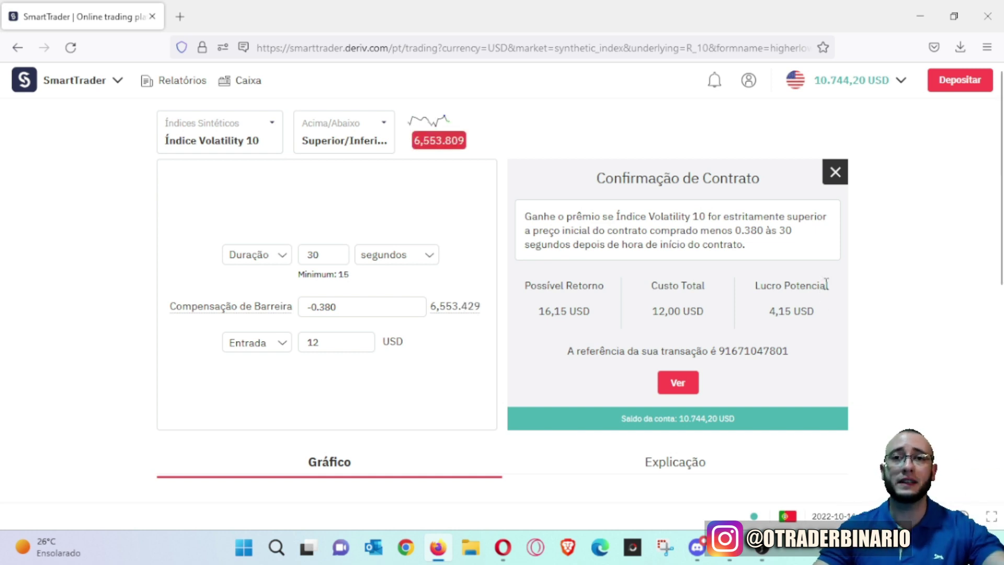
{"action": "left_click", "coordinate": [841, 177]}
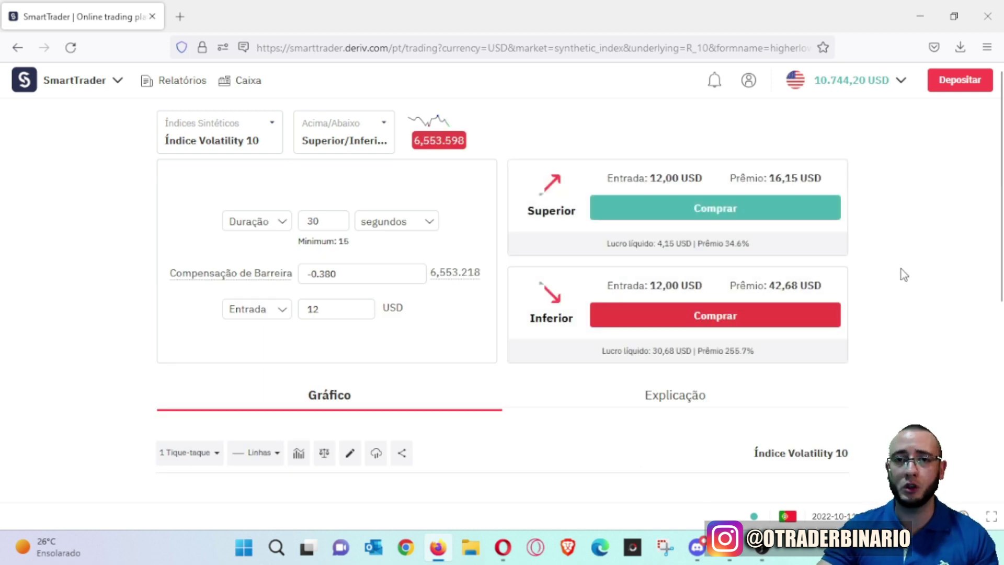
Check the current price movement on the chart, and switch the trade type from Superior/Inferior to Sobe/Desce.
{"action": "scroll", "coordinate": [902, 269], "scroll_direction": "down", "scroll_amount": 5}
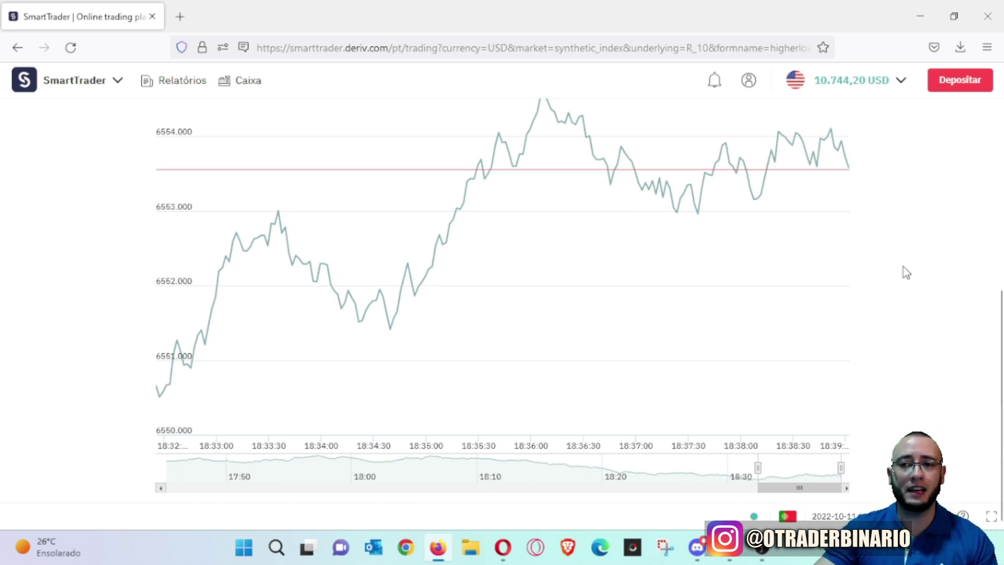
{"action": "scroll", "coordinate": [903, 267], "scroll_direction": "up", "scroll_amount": 4}
{"action": "scroll", "coordinate": [311, 290], "scroll_direction": "up", "scroll_amount": 2}
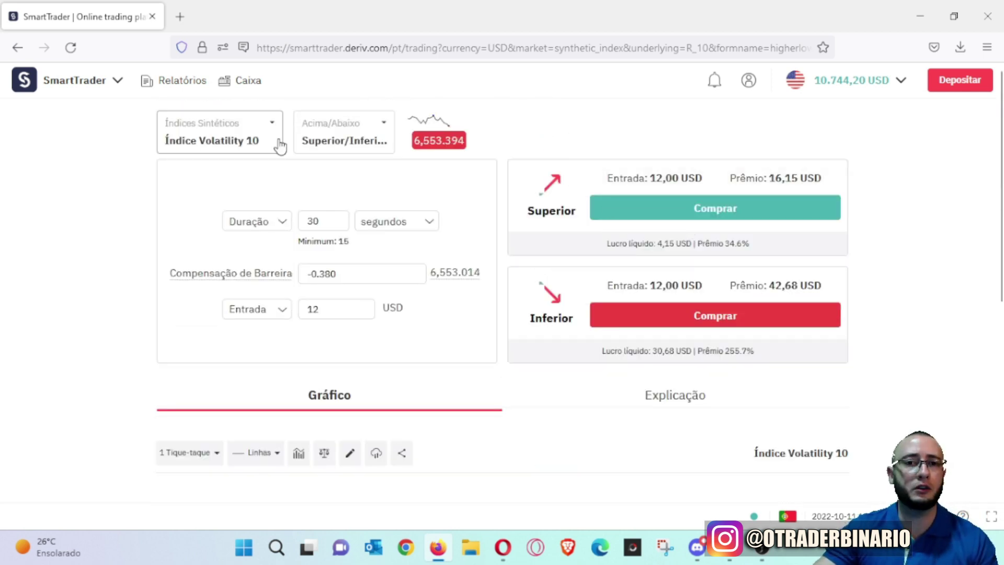
{"action": "left_click", "coordinate": [356, 141]}
{"action": "left_click", "coordinate": [359, 143]}
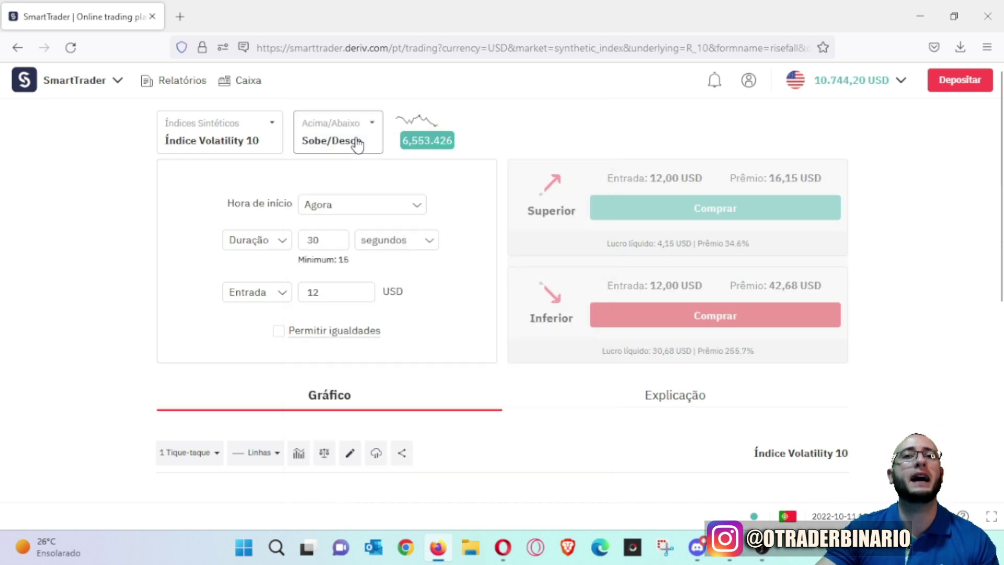
Locate the latest price peak on the Índice Volatility 10 chart, and set the stake to 1 USD.
{"action": "scroll", "coordinate": [945, 336], "scroll_direction": "down", "scroll_amount": 5}
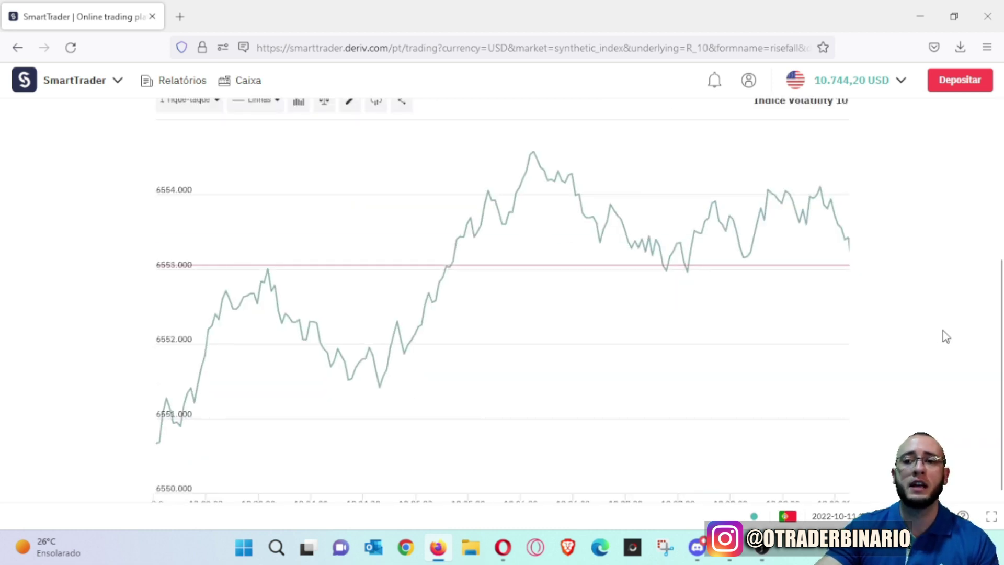
{"action": "scroll", "coordinate": [948, 334], "scroll_direction": "down", "scroll_amount": 2}
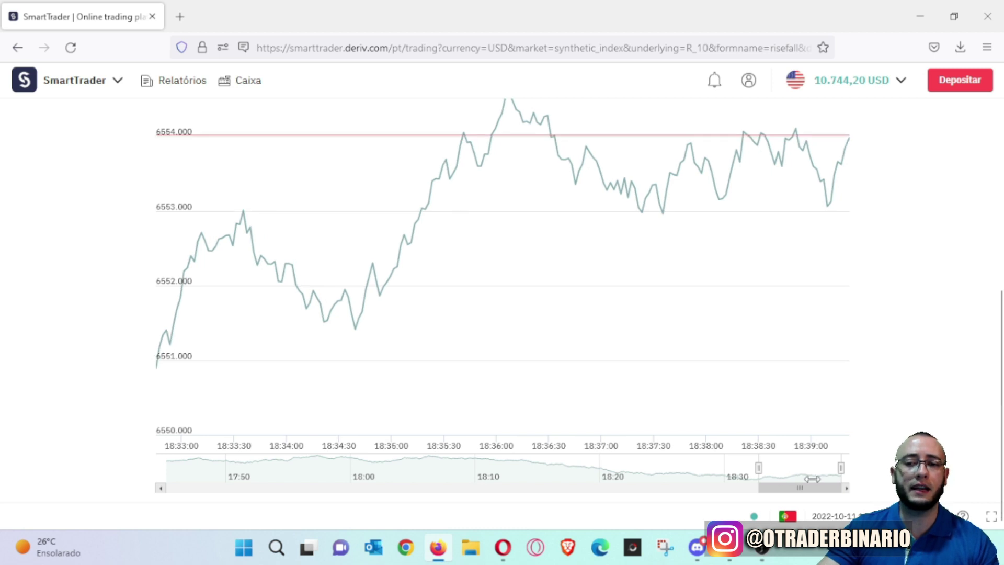
{"action": "scroll", "coordinate": [924, 277], "scroll_direction": "up", "scroll_amount": 2}
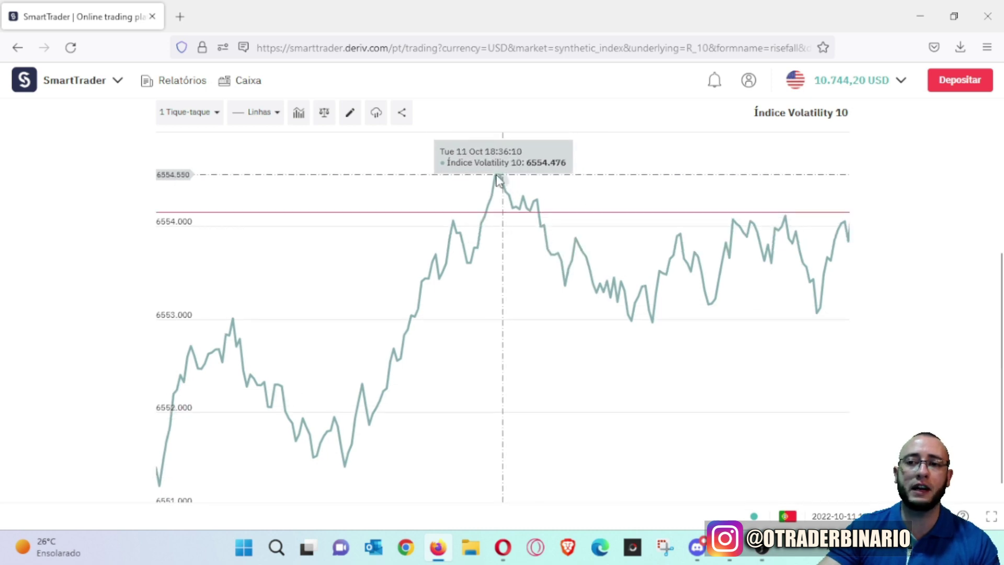
{"action": "scroll", "coordinate": [380, 246], "scroll_direction": "up", "scroll_amount": 5}
{"action": "double_click", "coordinate": [345, 238]}
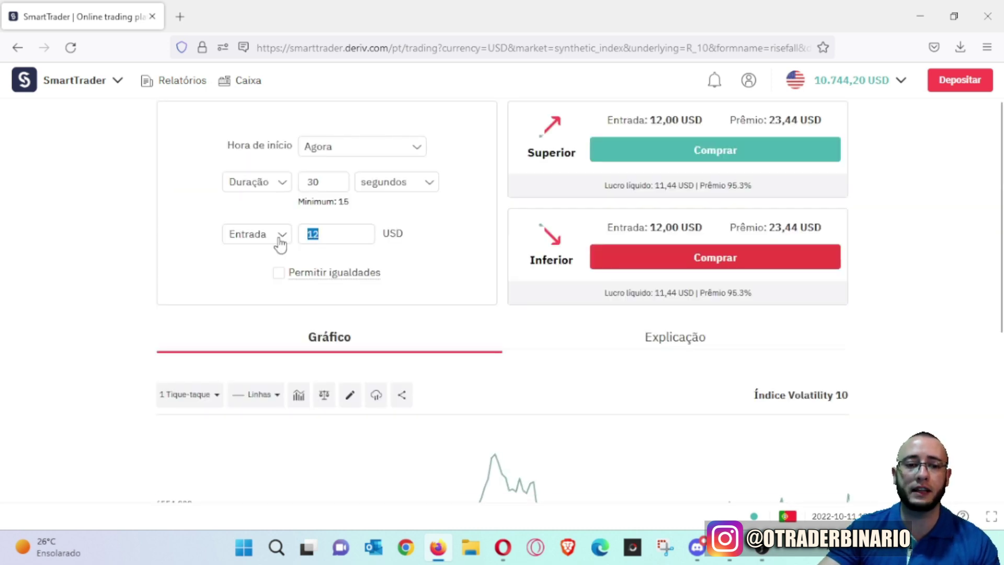
Buy a 30-second Sobe/Desce Superior contract once the price nears the previous peak, and view its details until it expires.
{"action": "scroll", "coordinate": [60, 268], "scroll_direction": "down", "scroll_amount": 4}
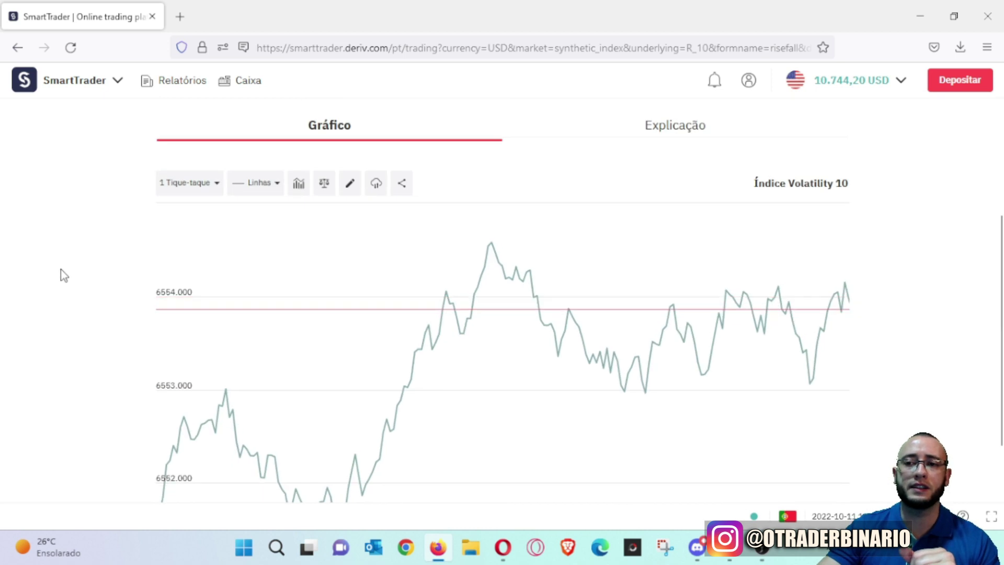
{"action": "mouse_move", "coordinate": [498, 248]}
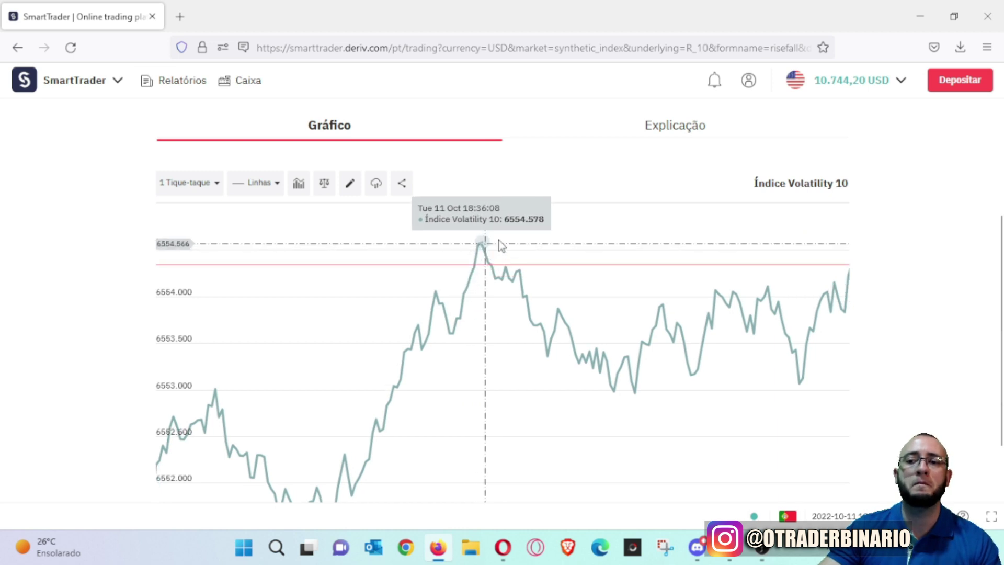
{"action": "scroll", "coordinate": [945, 234], "scroll_direction": "up", "scroll_amount": 3}
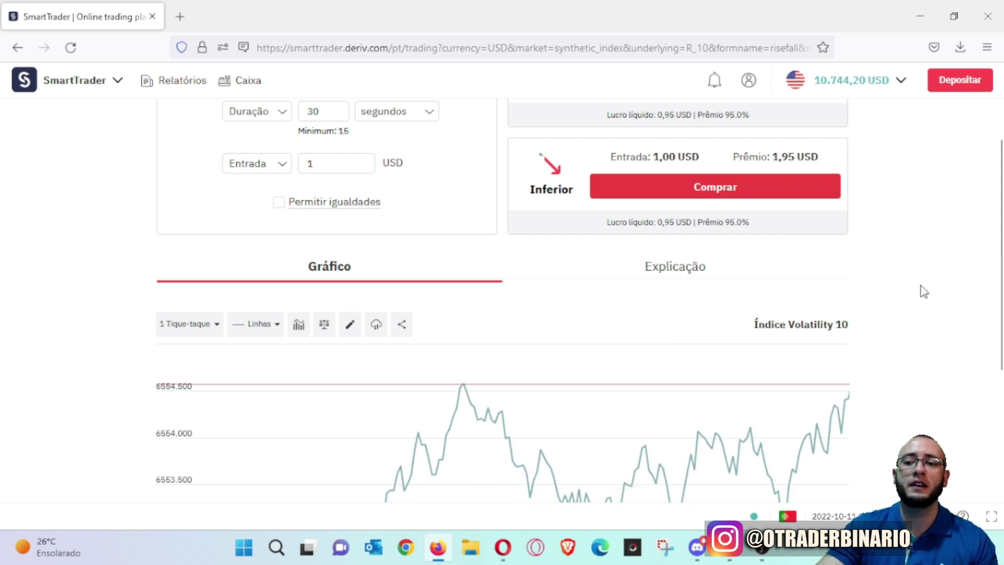
{"action": "scroll", "coordinate": [922, 290], "scroll_direction": "up", "scroll_amount": 2}
{"action": "left_click", "coordinate": [740, 153]}
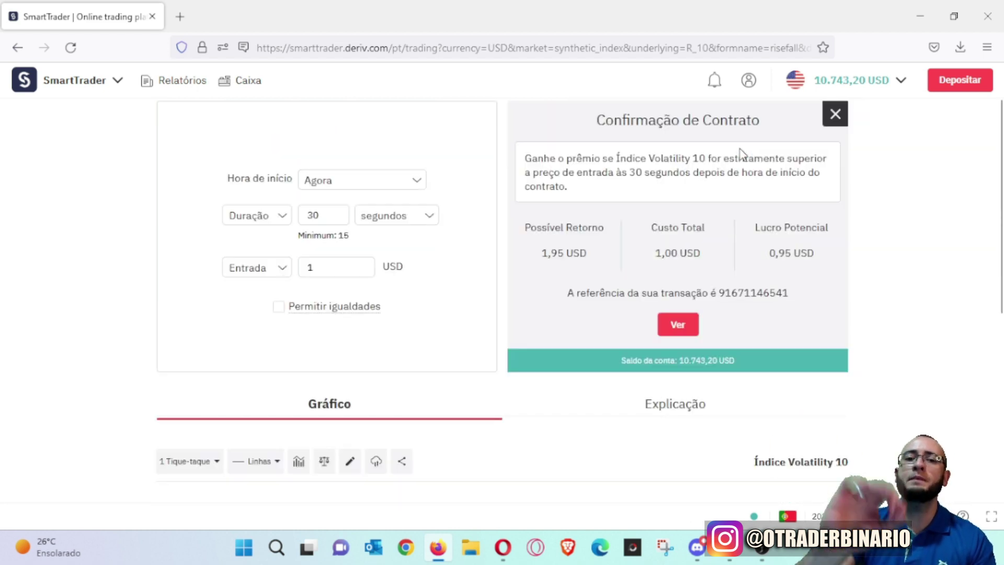
{"action": "left_click", "coordinate": [677, 325]}
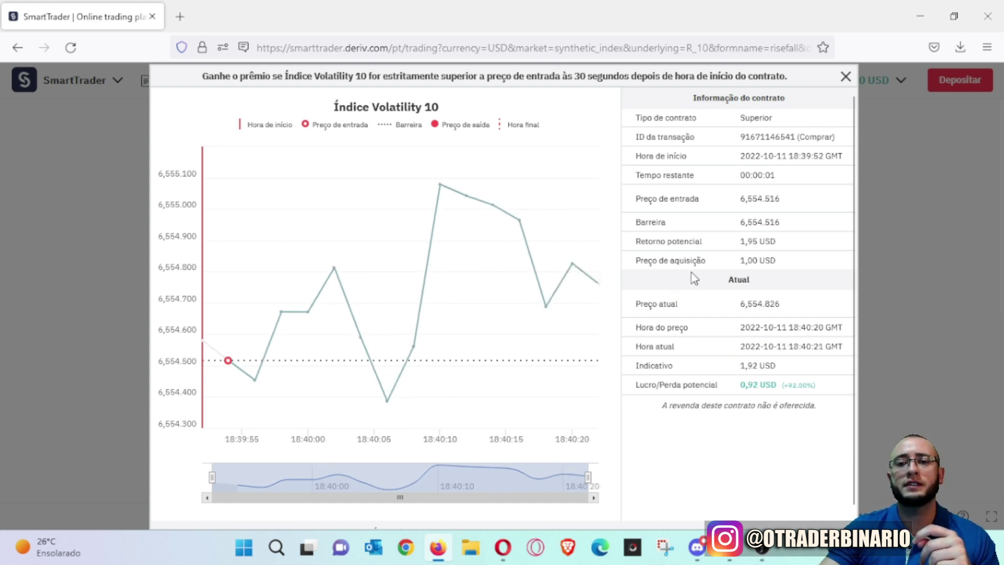
{"action": "left_click", "coordinate": [843, 81]}
Examine recent peaks and lows on the Índice Volatility 10 chart, including earlier prices, to judge whether the trend is reversing.
{"action": "scroll", "coordinate": [946, 403], "scroll_direction": "down", "scroll_amount": 8}
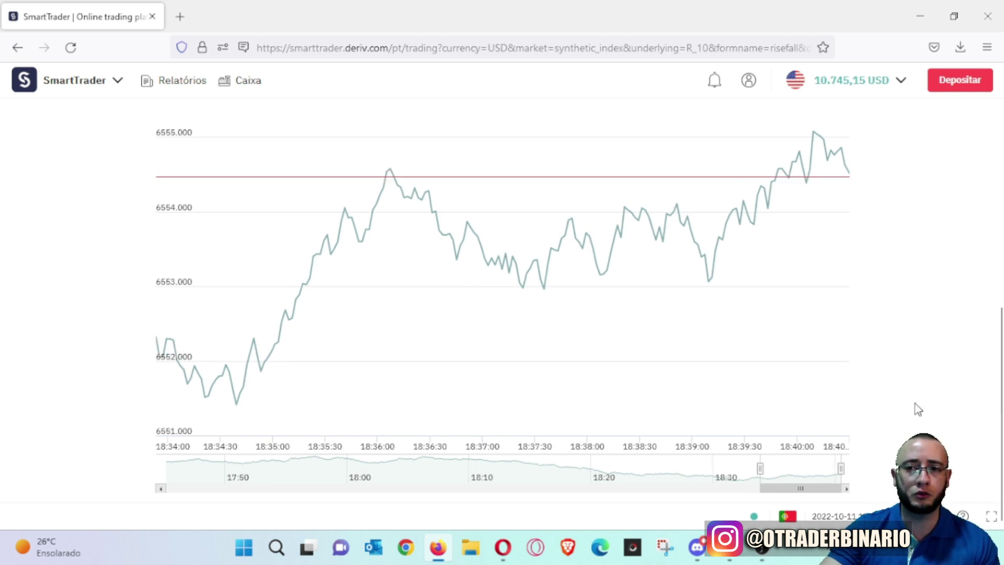
{"action": "scroll", "coordinate": [910, 403], "scroll_direction": "up", "scroll_amount": 3}
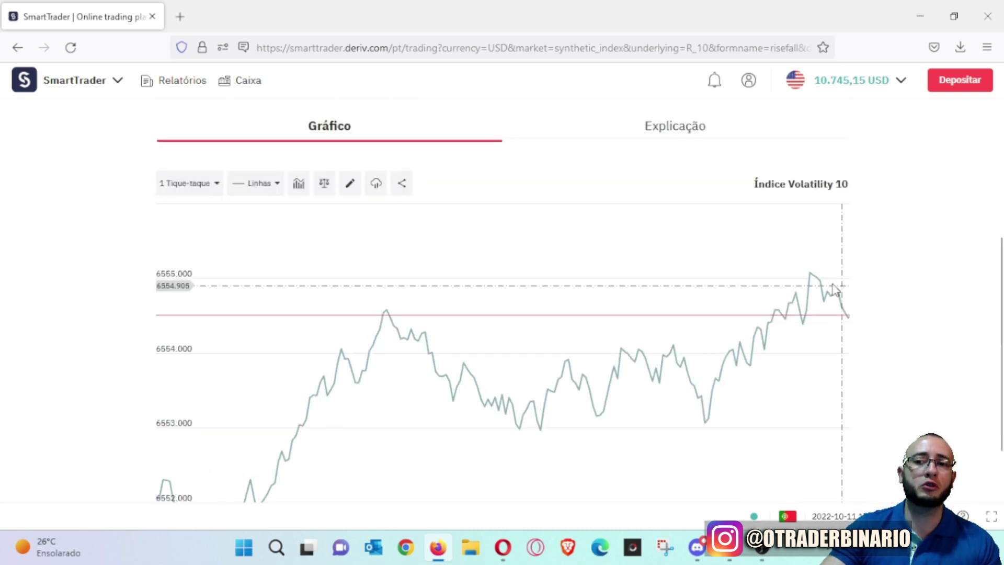
{"action": "mouse_move", "coordinate": [811, 276]}
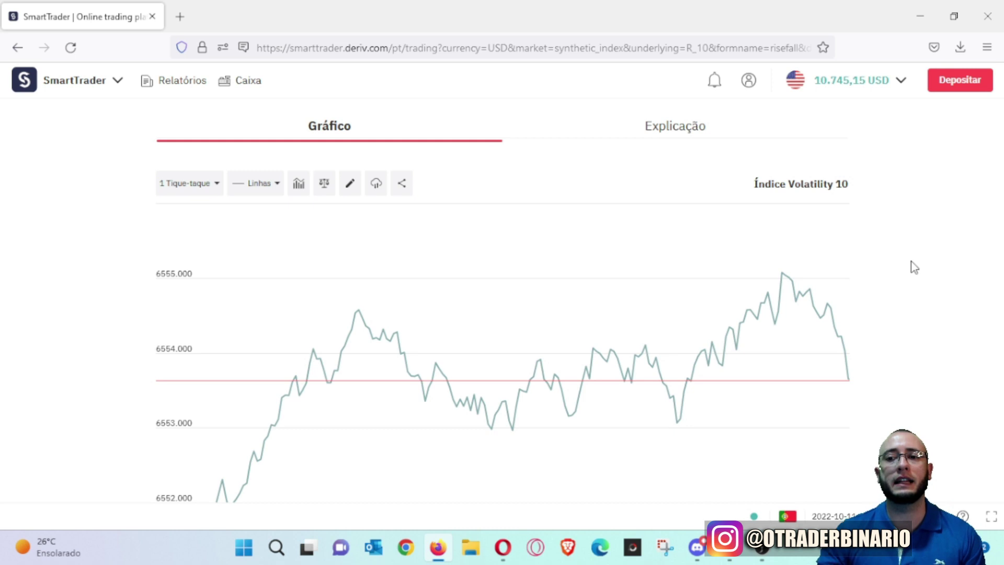
{"action": "scroll", "coordinate": [915, 272], "scroll_direction": "down", "scroll_amount": 3}
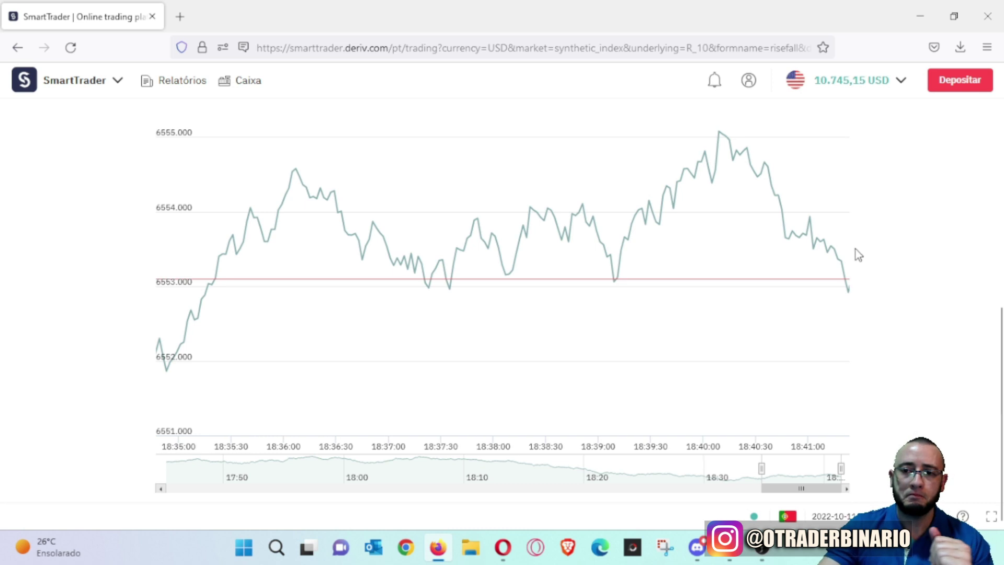
{"action": "left_click_drag", "start_coordinate": [579, 325], "coordinate": [645, 319]}
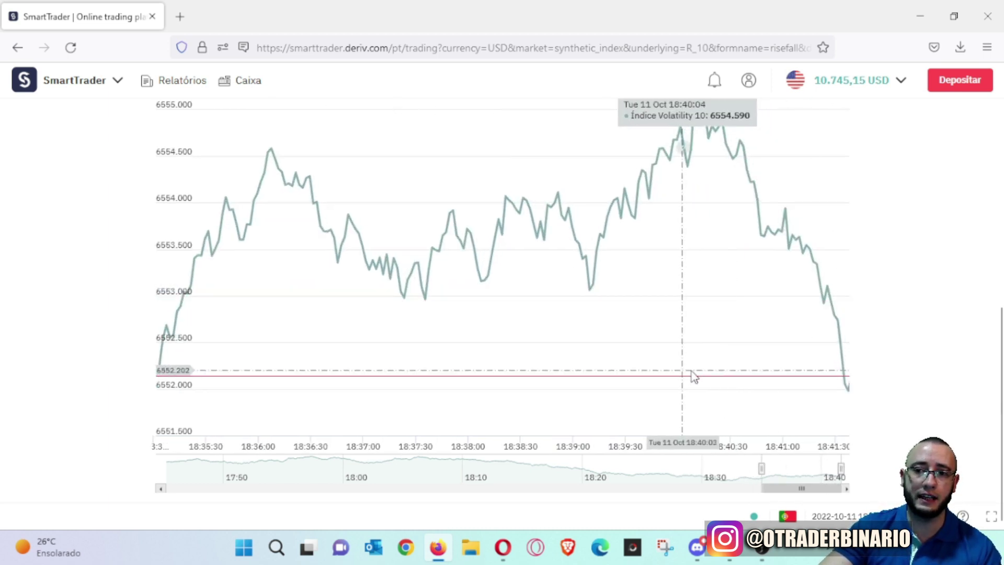
{"action": "left_click_drag", "start_coordinate": [695, 376], "coordinate": [755, 365]}
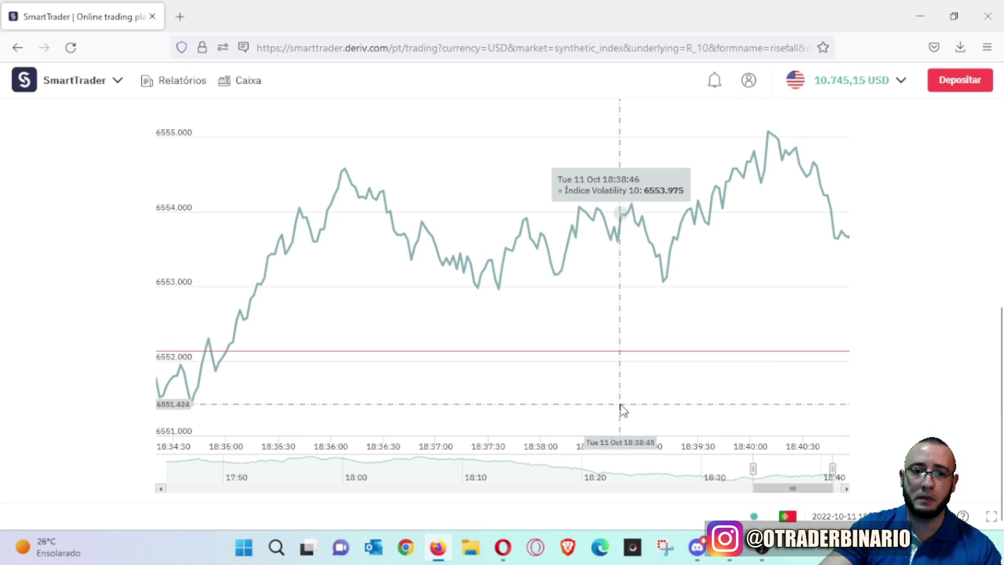
{"action": "left_click_drag", "start_coordinate": [622, 410], "coordinate": [387, 403]}
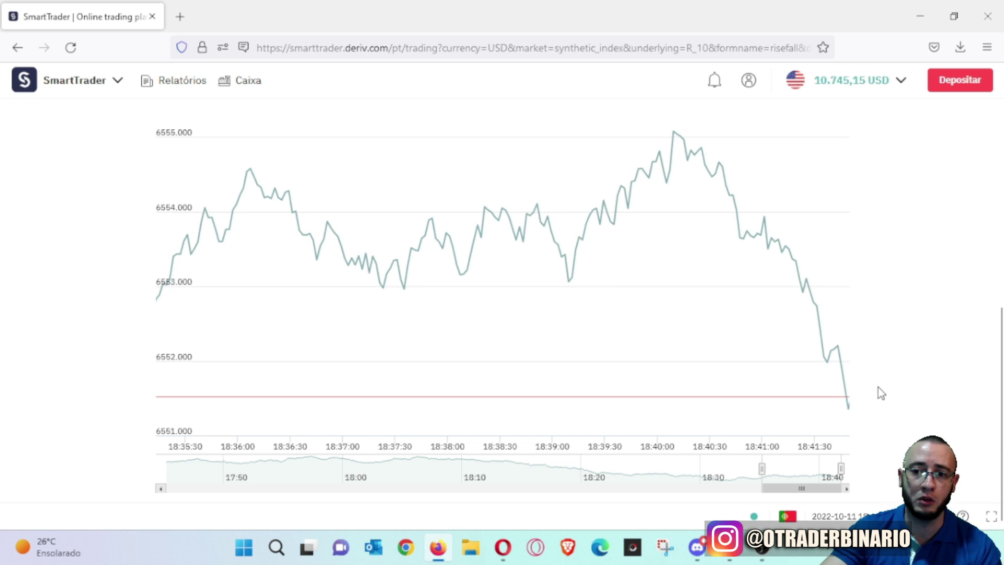
Dismiss the previous purchase confirmation and buy a 30-second Inferior contract with a 1 USD stake.
{"action": "scroll", "coordinate": [878, 387], "scroll_direction": "up", "scroll_amount": 5}
{"action": "scroll", "coordinate": [792, 189], "scroll_direction": "up", "scroll_amount": 3}
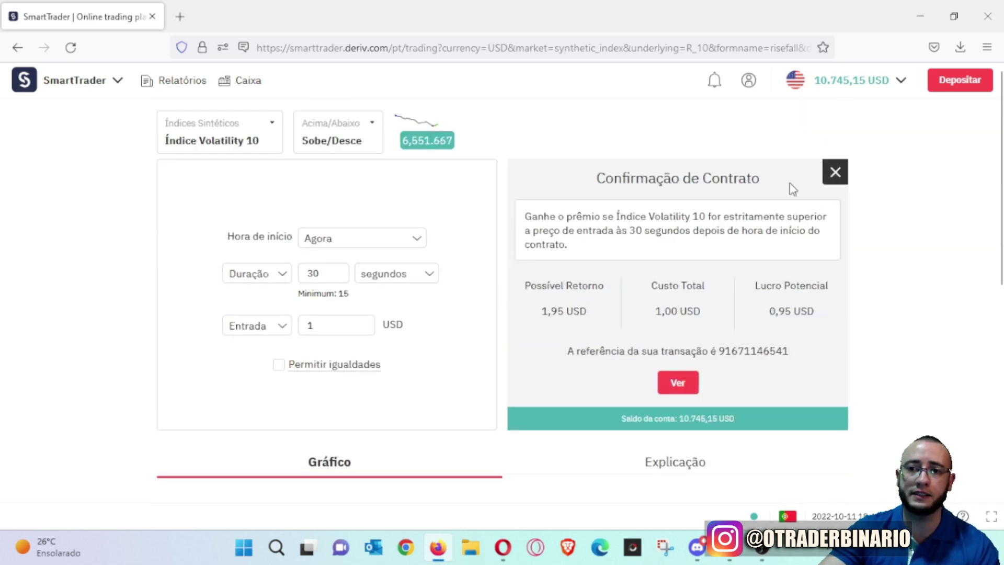
{"action": "left_click", "coordinate": [835, 172]}
{"action": "left_click", "coordinate": [677, 319]}
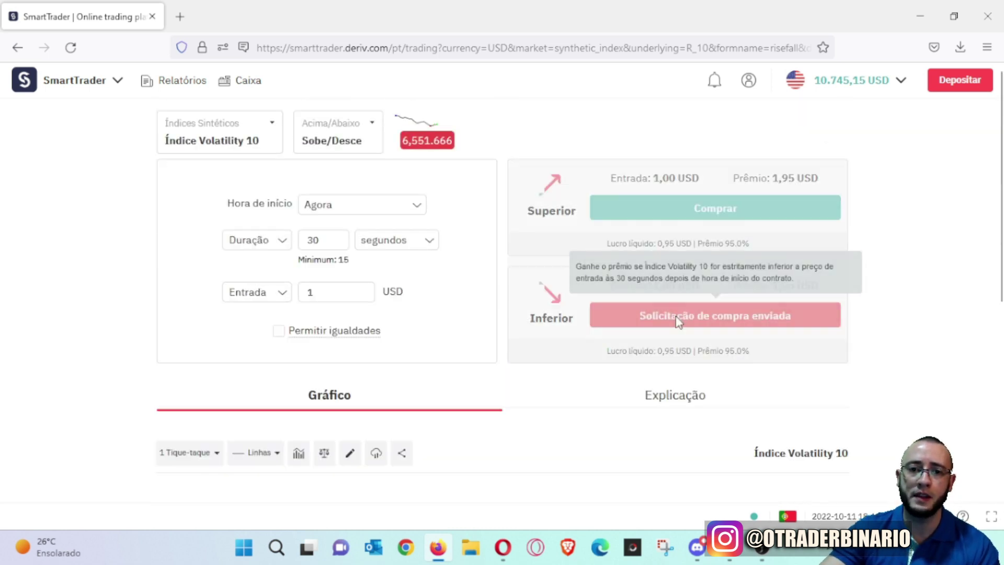
View the Inferior contract's details until it expires, and close them and the purchase confirmation.
{"action": "left_click", "coordinate": [690, 387]}
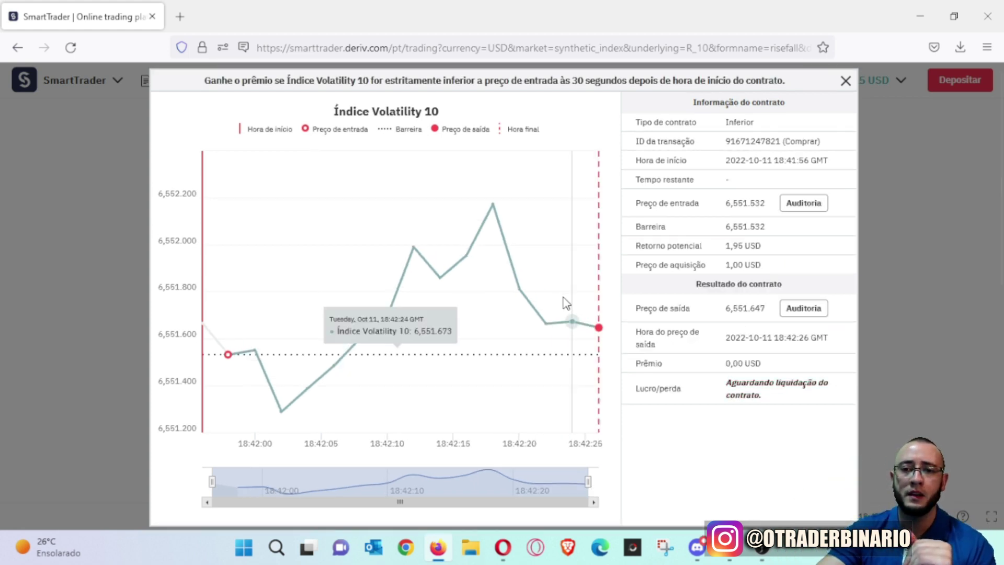
{"action": "left_click", "coordinate": [845, 82]}
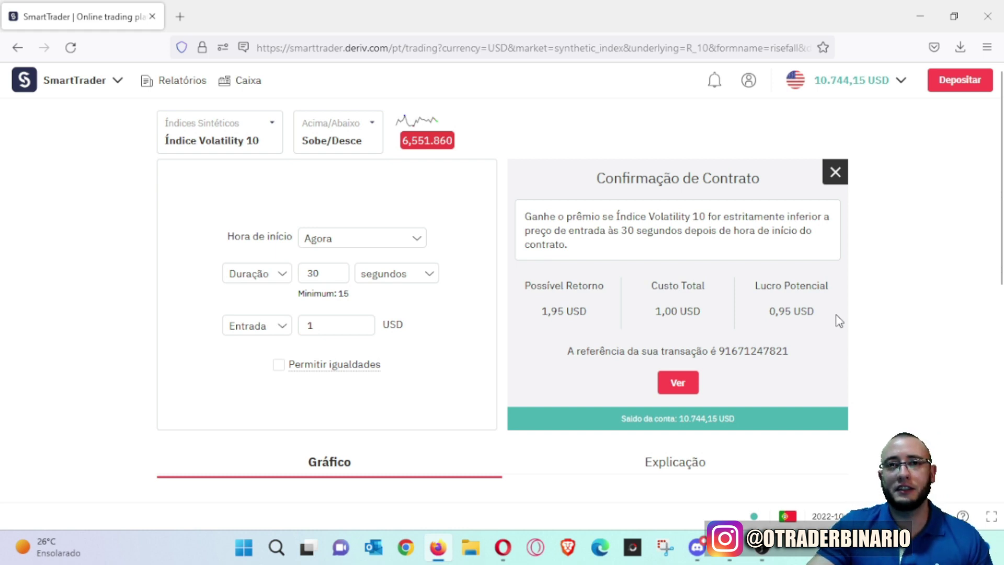
{"action": "left_click", "coordinate": [835, 173]}
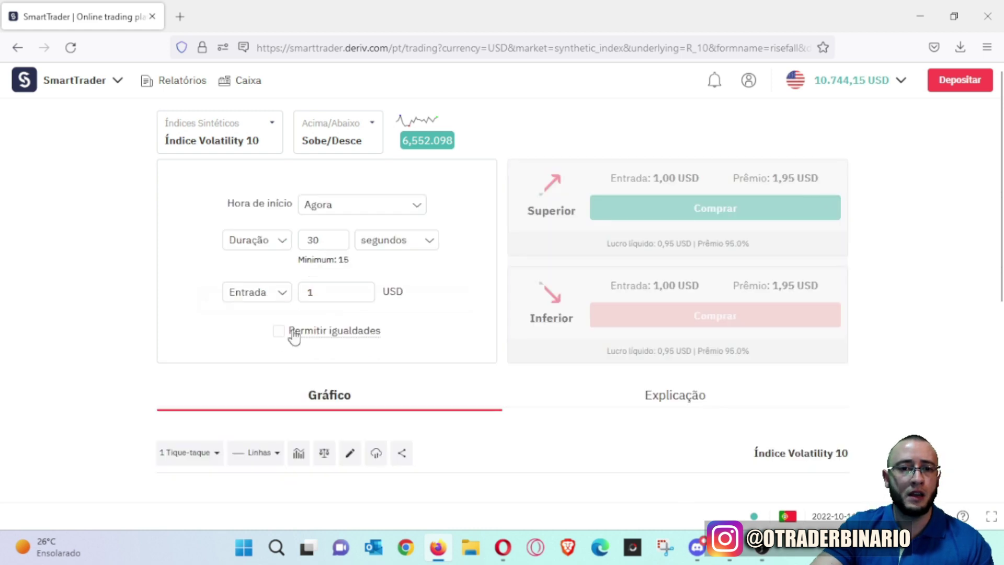
Raise the stake to 2 USD and check the chart for the next entry.
{"action": "double_click", "coordinate": [330, 291]}
{"action": "type", "text": "5"}
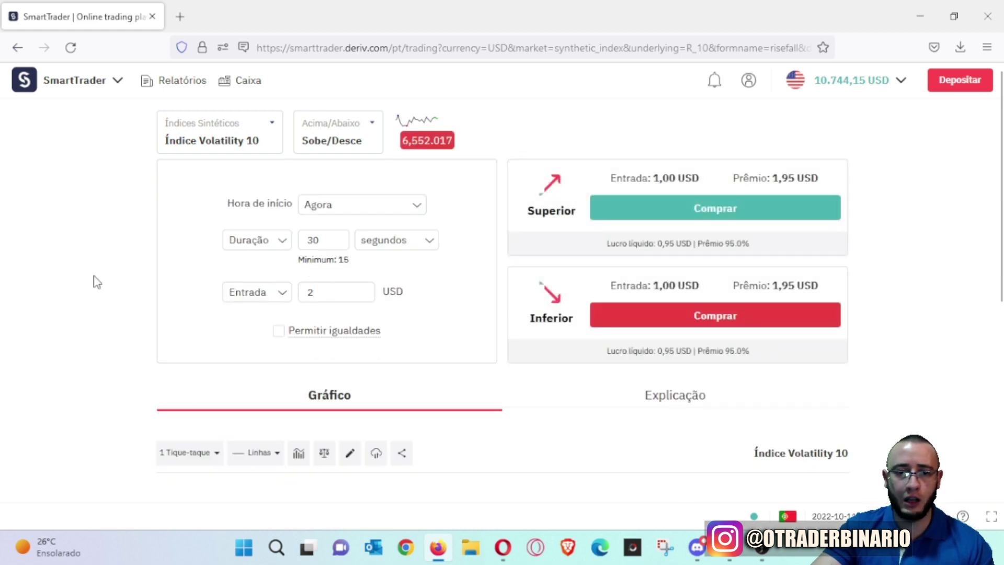
{"action": "scroll", "coordinate": [70, 287], "scroll_direction": "down", "scroll_amount": 5}
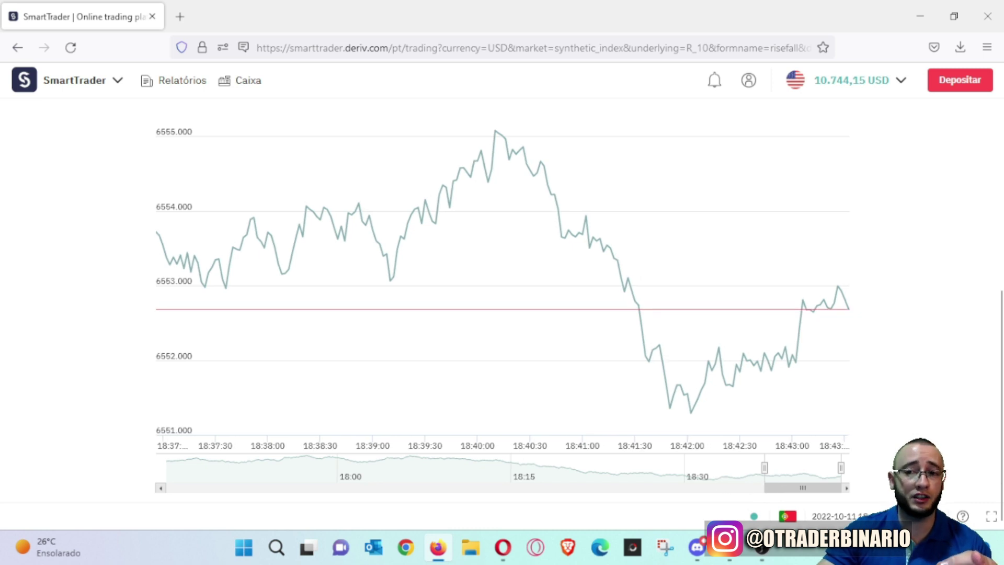
{"action": "scroll", "coordinate": [493, 314], "scroll_direction": "up", "scroll_amount": 7}
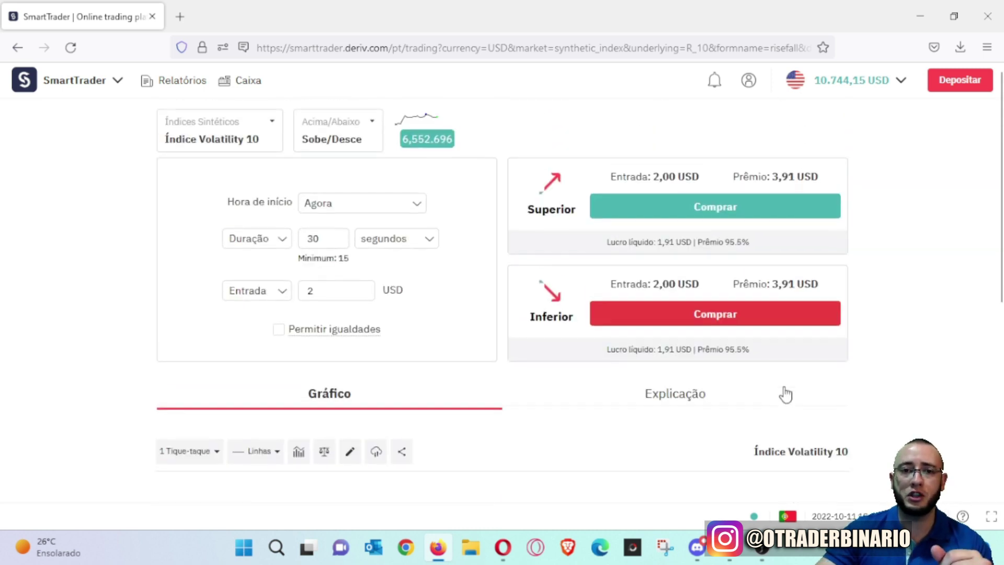
Switch the market to Índice Volatility 25 and examine its recent chart movement for a trend entry.
{"action": "left_click", "coordinate": [219, 147]}
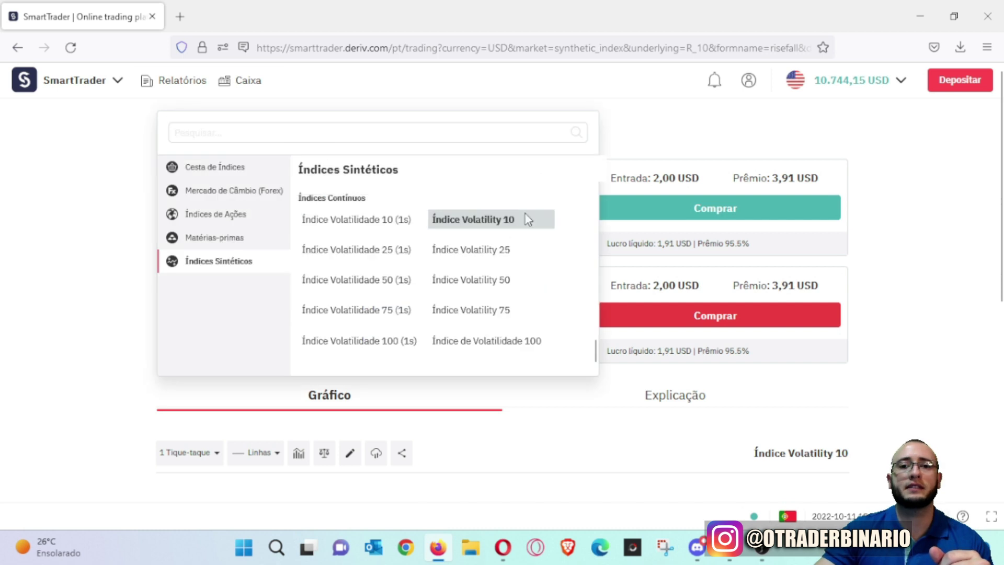
{"action": "left_click", "coordinate": [477, 251]}
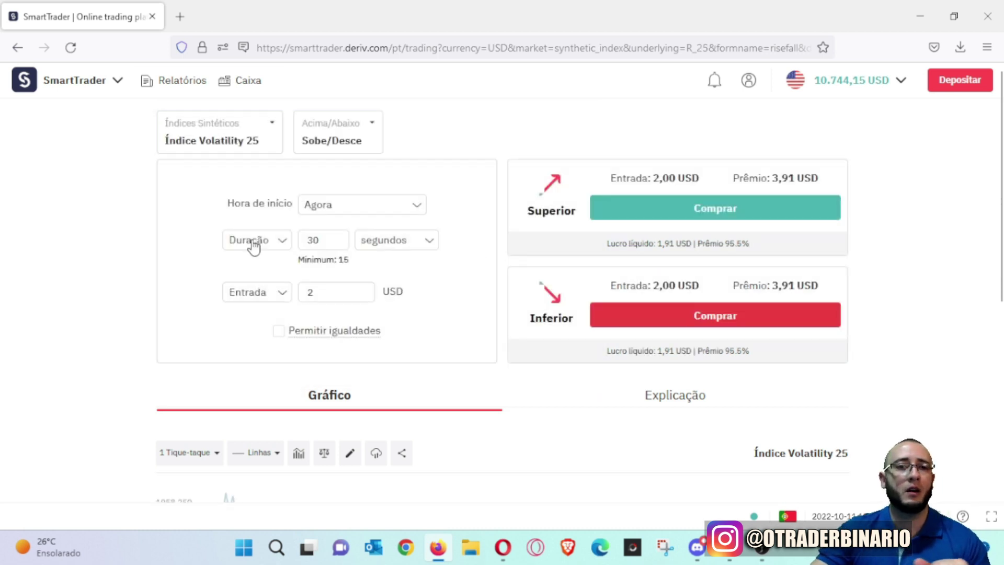
{"action": "scroll", "coordinate": [130, 289], "scroll_direction": "down", "scroll_amount": 1}
{"action": "scroll", "coordinate": [129, 289], "scroll_direction": "down", "scroll_amount": 7}
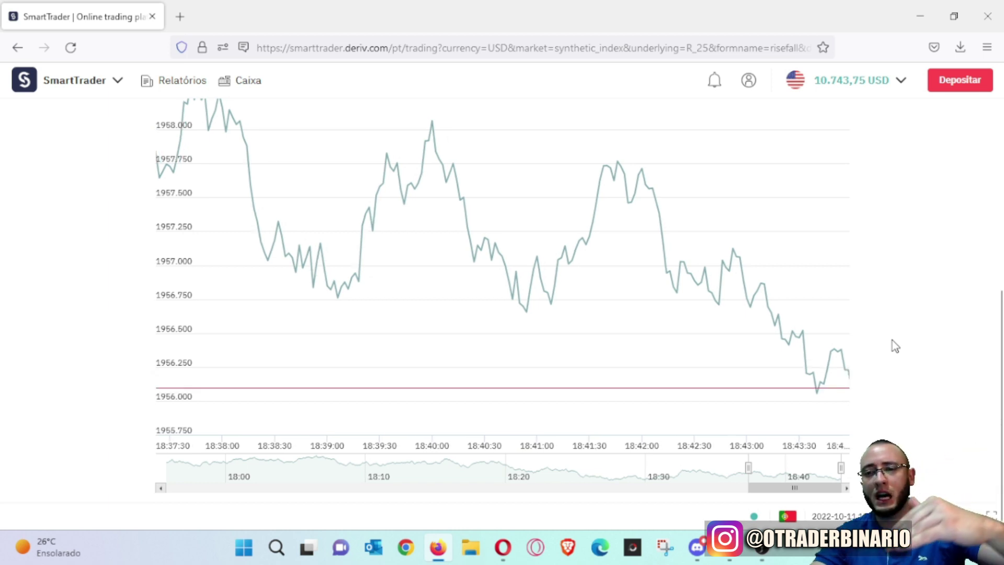
{"action": "scroll", "coordinate": [889, 338], "scroll_direction": "up", "scroll_amount": 4}
{"action": "scroll", "coordinate": [884, 345], "scroll_direction": "down", "scroll_amount": 4}
{"action": "scroll", "coordinate": [898, 383], "scroll_direction": "up", "scroll_amount": 7}
{"action": "scroll", "coordinate": [897, 383], "scroll_direction": "down", "scroll_amount": 7}
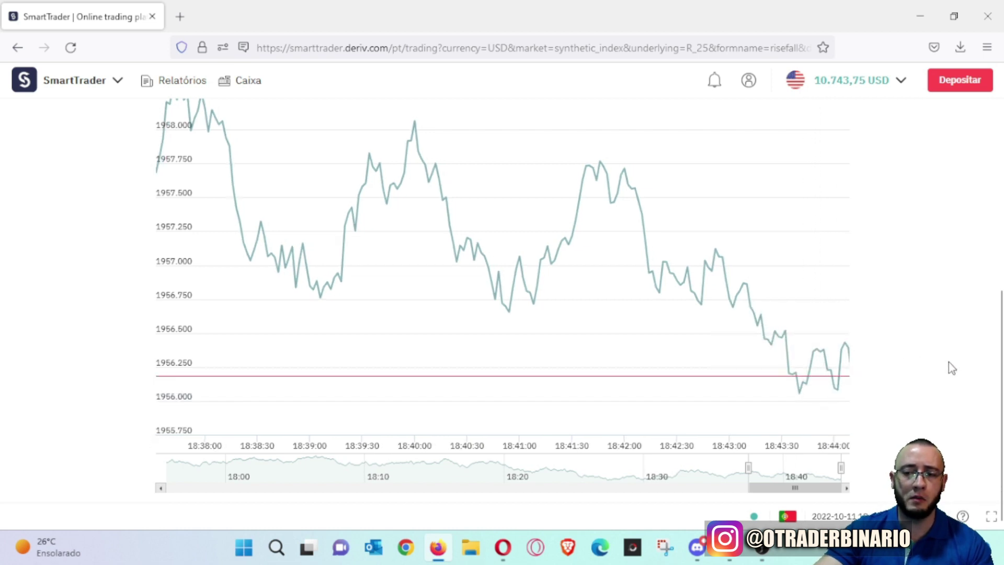
Buy a 30-second Inferior contract with a 2 USD stake and view its details until it expires.
{"action": "scroll", "coordinate": [951, 366], "scroll_direction": "up", "scroll_amount": 6}
{"action": "left_click", "coordinate": [715, 253]}
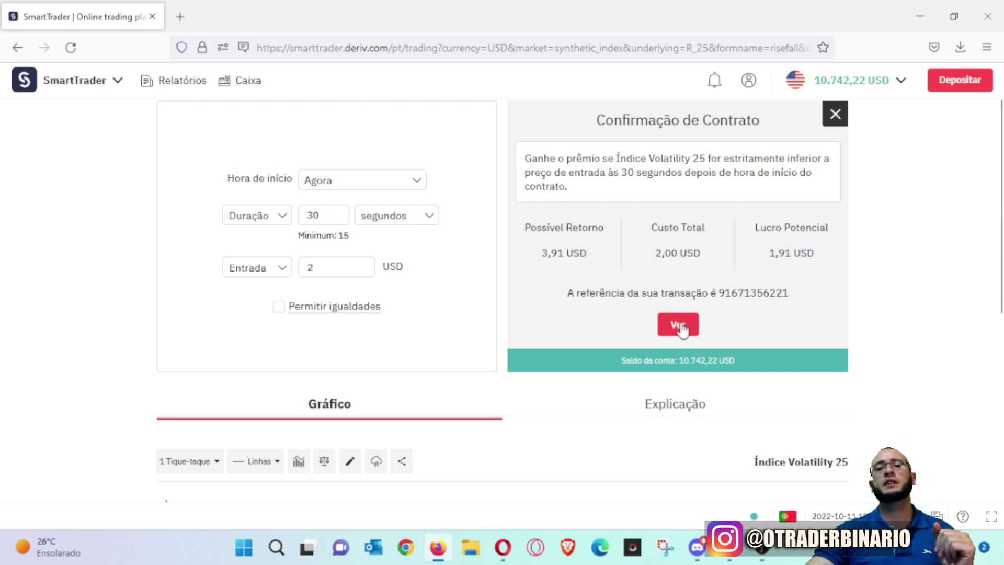
{"action": "left_click", "coordinate": [678, 326]}
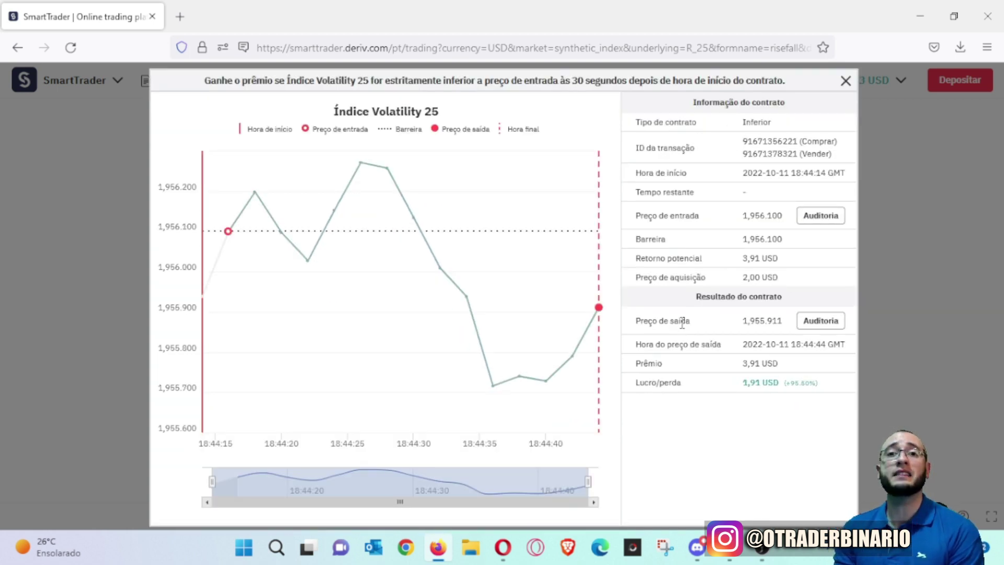
{"action": "left_click", "coordinate": [844, 82]}
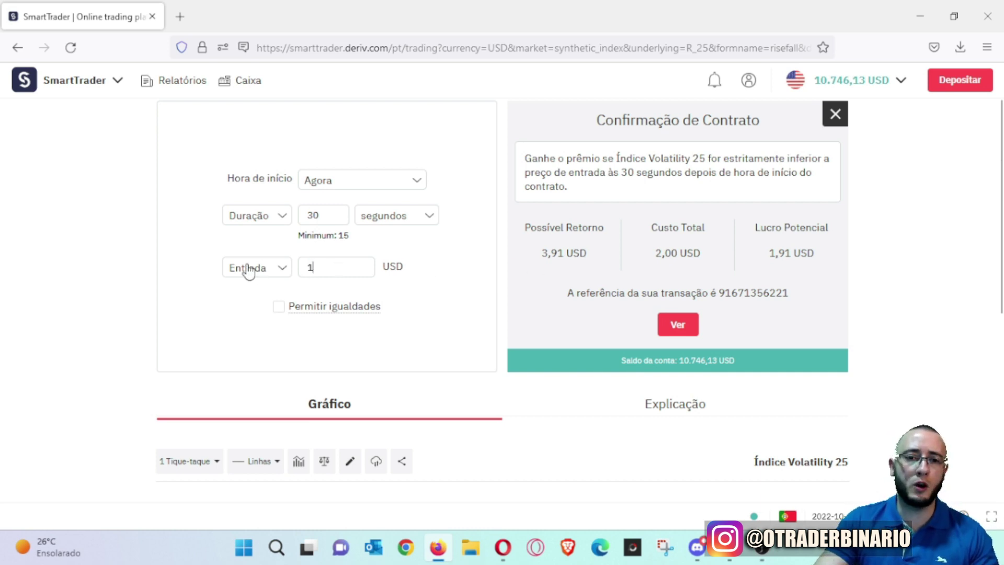
Dismiss the purchase confirmation and demonstrate doubling the stake by entering 0.35, 0.7 and 1.4 USD in turn.
{"action": "key", "text": "Escape"}
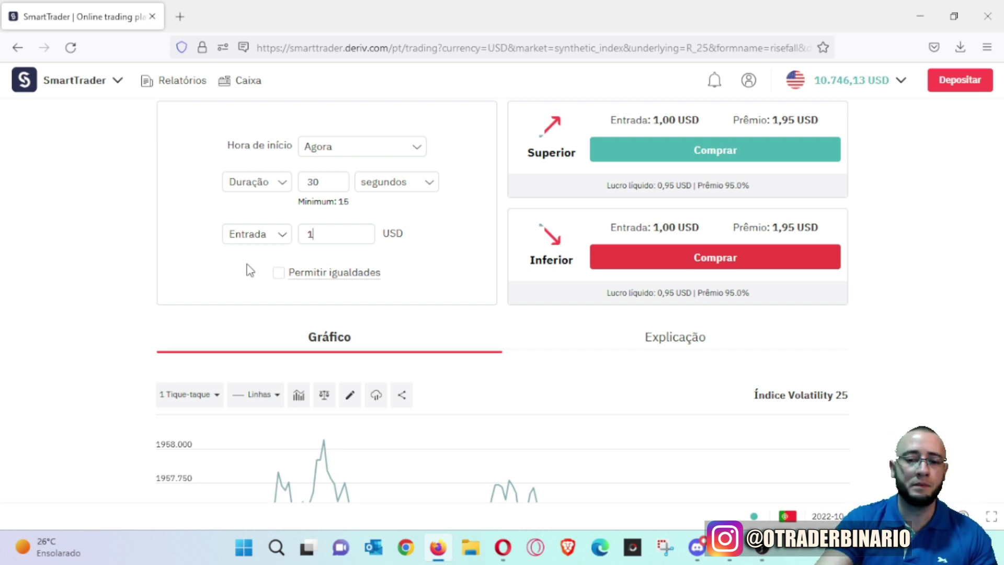
{"action": "type", "text": "0.35"}
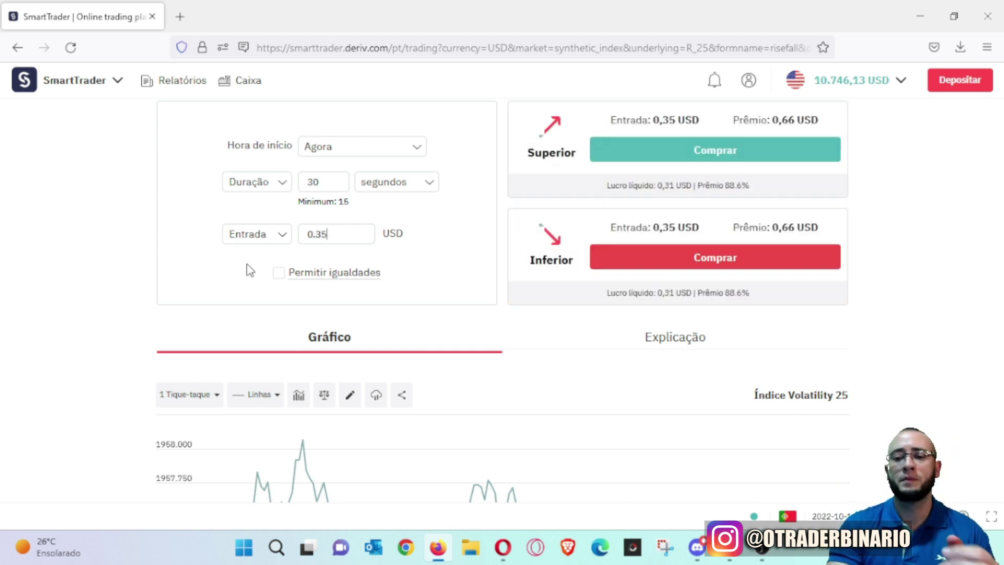
{"action": "key", "text": "BackSpace"}
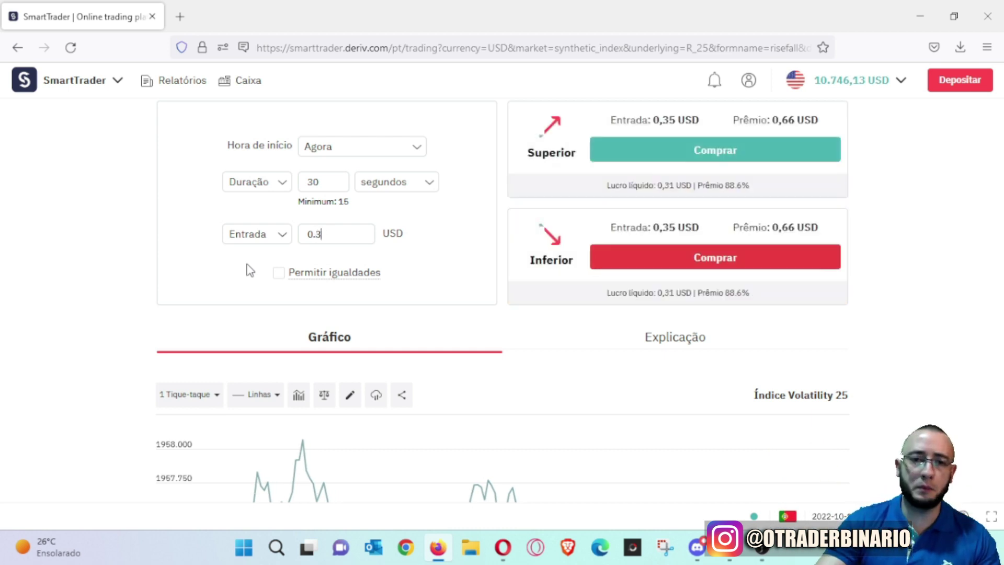
{"action": "type", "text": "7"}
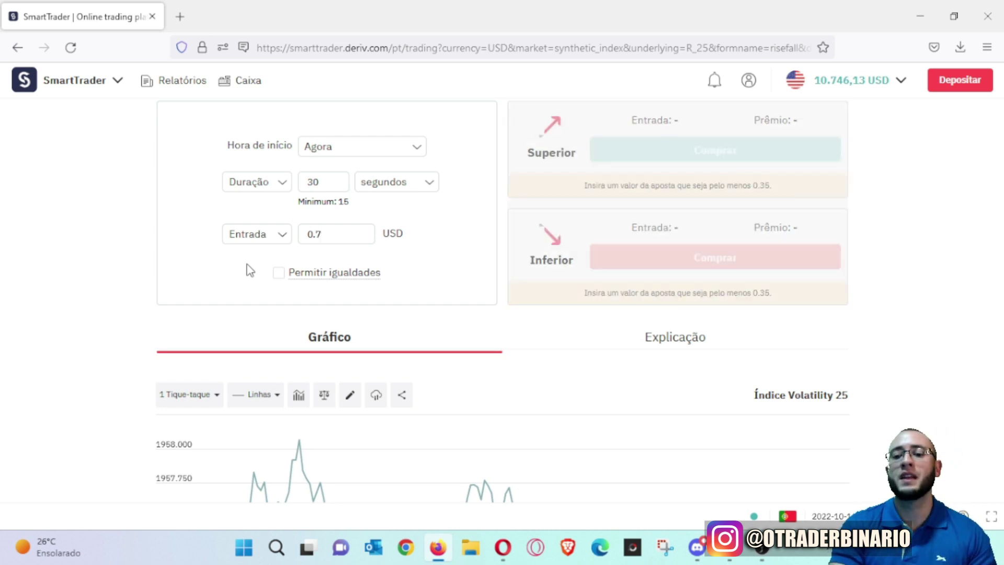
{"action": "key", "text": "BackSpace"}
{"action": "key", "text": "BackSpace"}
{"action": "key", "text": "BackSpace"}
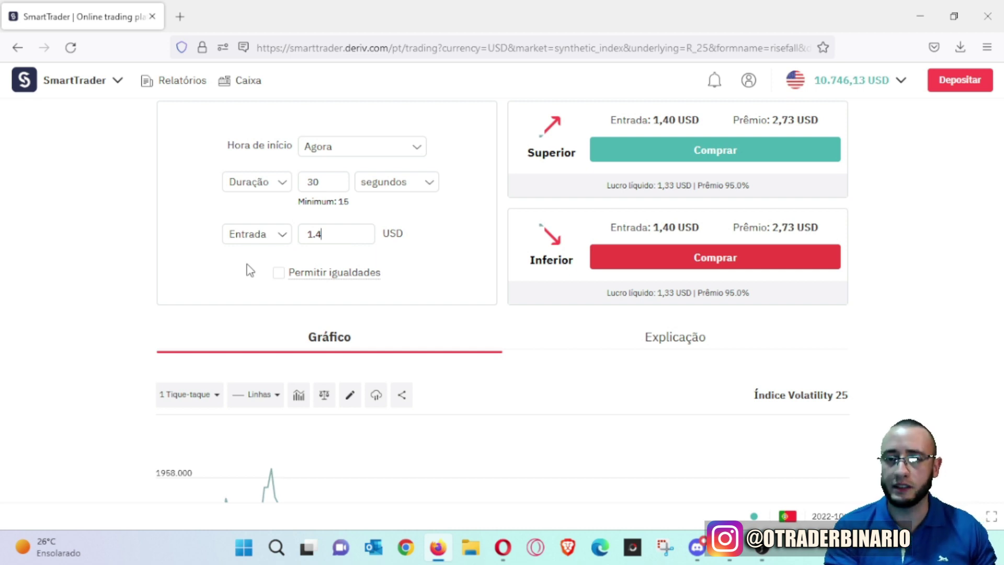
Review the recent trend on the Índice Volatility 25 chart and switch the contract type to Superior/Inferior.
{"action": "scroll", "coordinate": [250, 270], "scroll_direction": "down", "scroll_amount": 6}
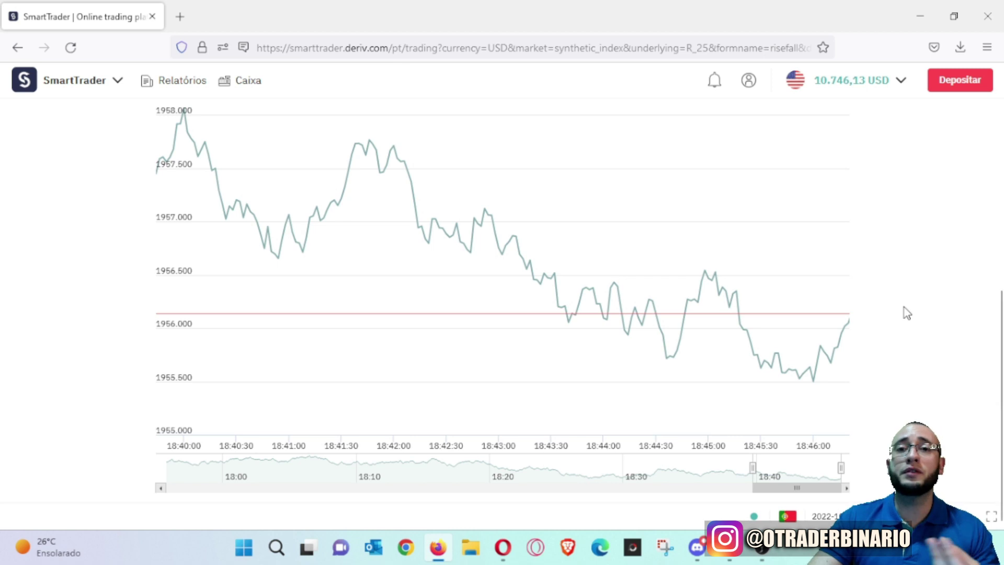
{"action": "scroll", "coordinate": [918, 288], "scroll_direction": "up", "scroll_amount": 5}
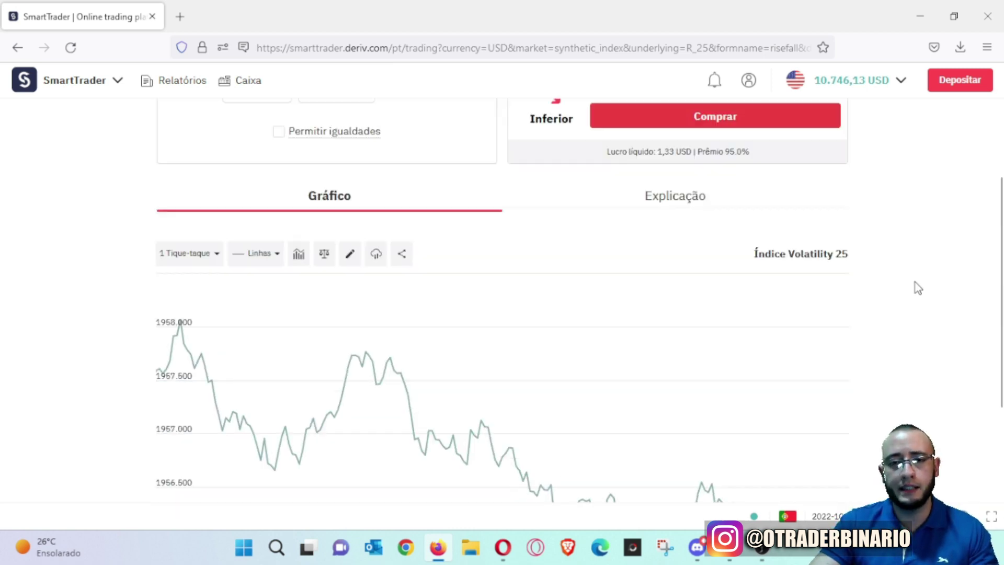
{"action": "left_click", "coordinate": [335, 134]}
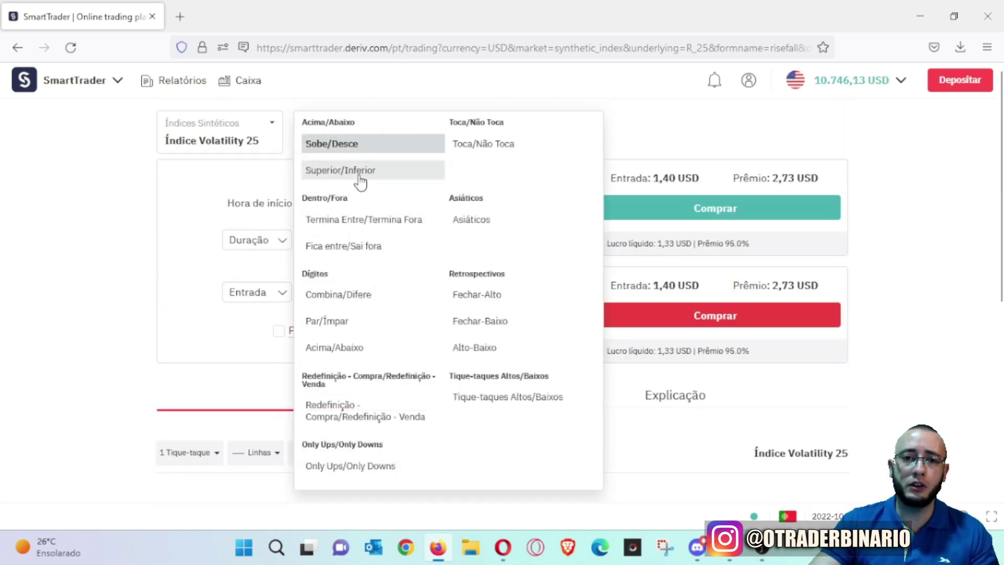
{"action": "left_click", "coordinate": [349, 171]}
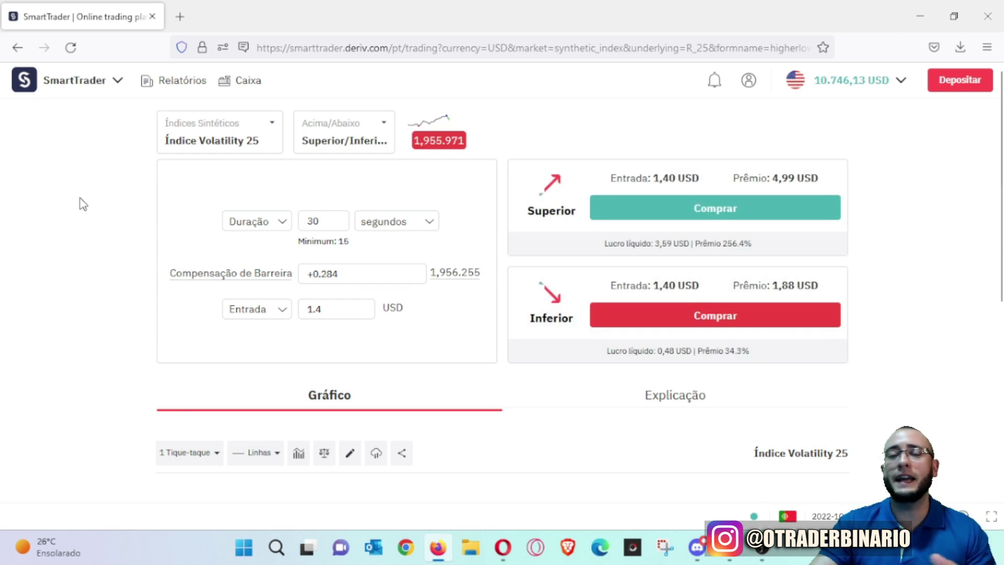